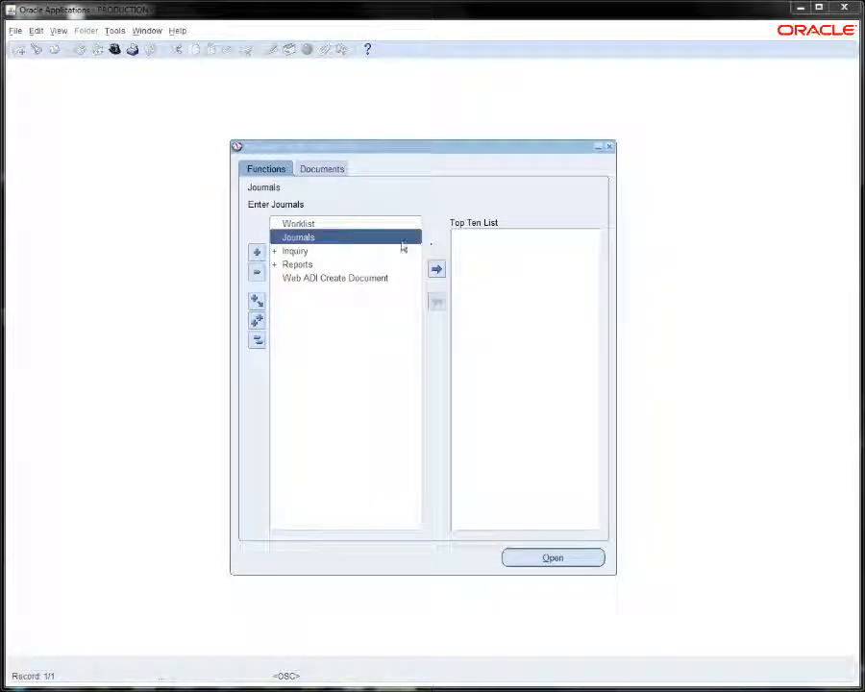
- Create a new journal from the Journals function and name it J15068SAB090
double_click(289, 237)
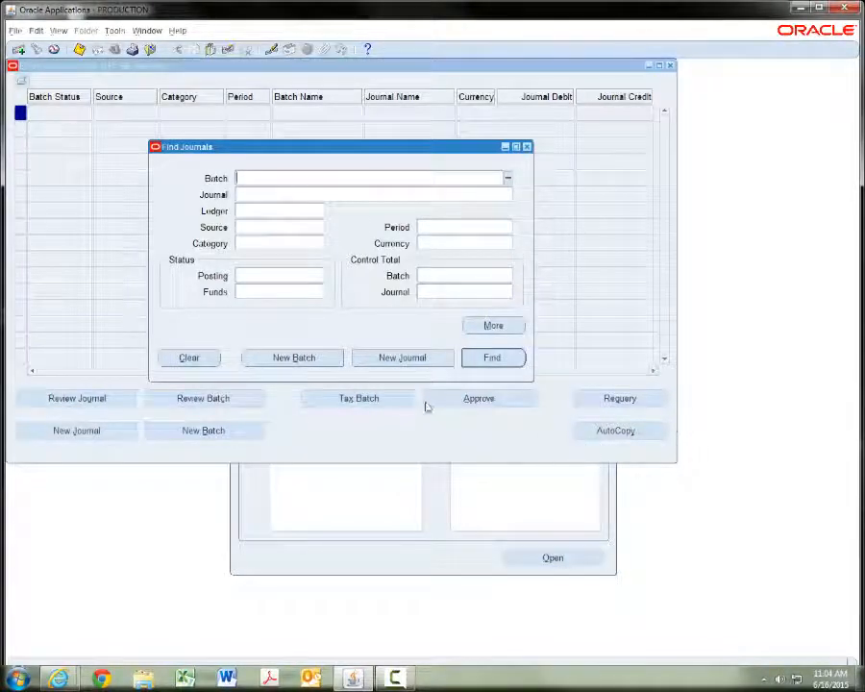
left_click(402, 358)
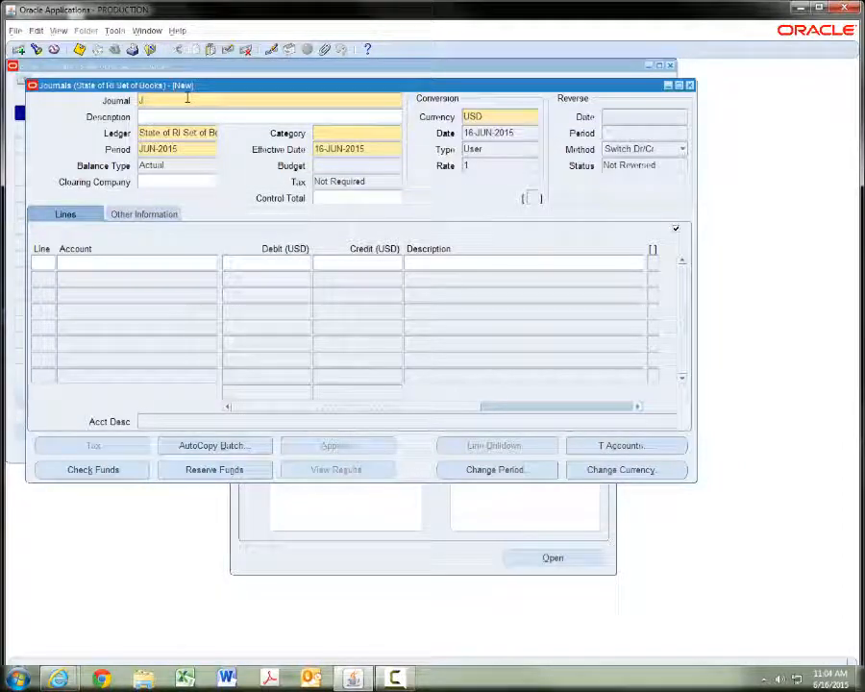
type("15")
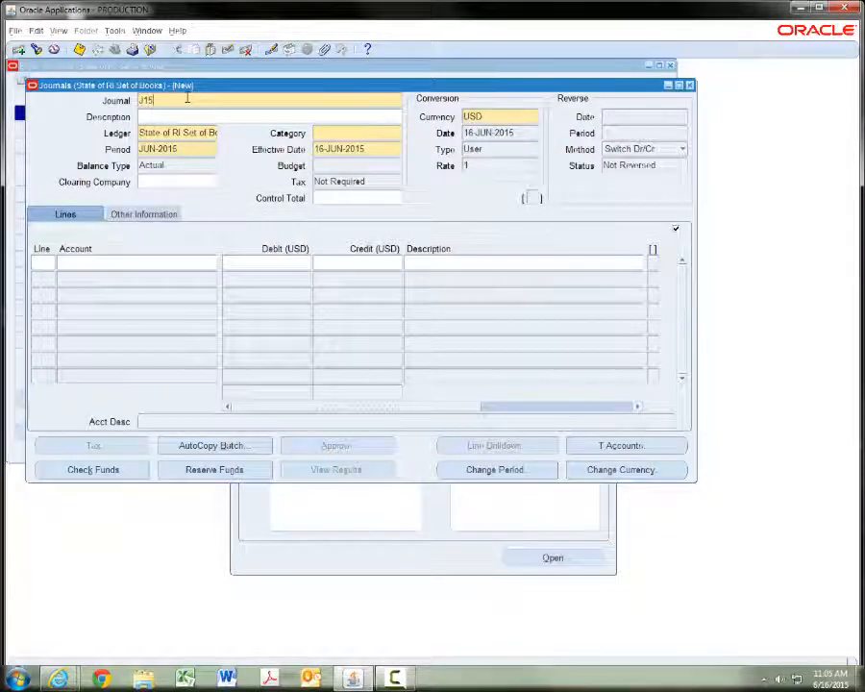
type("068")
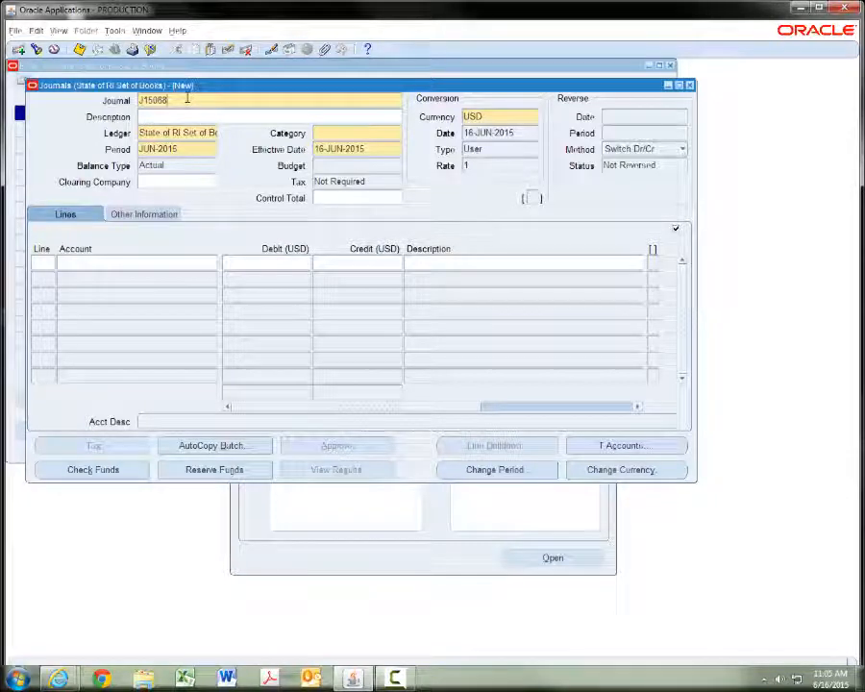
type("SAB")
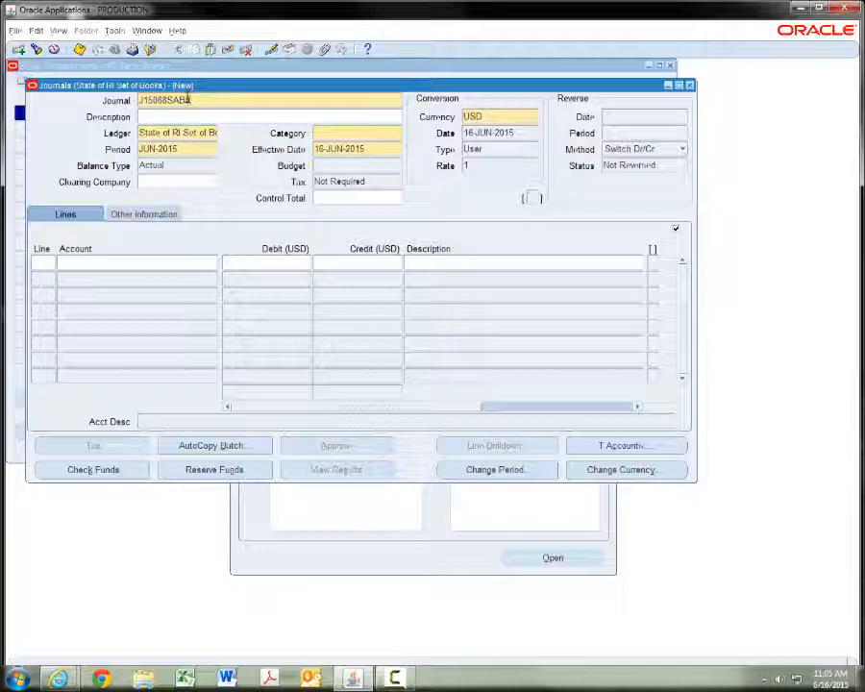
type("090")
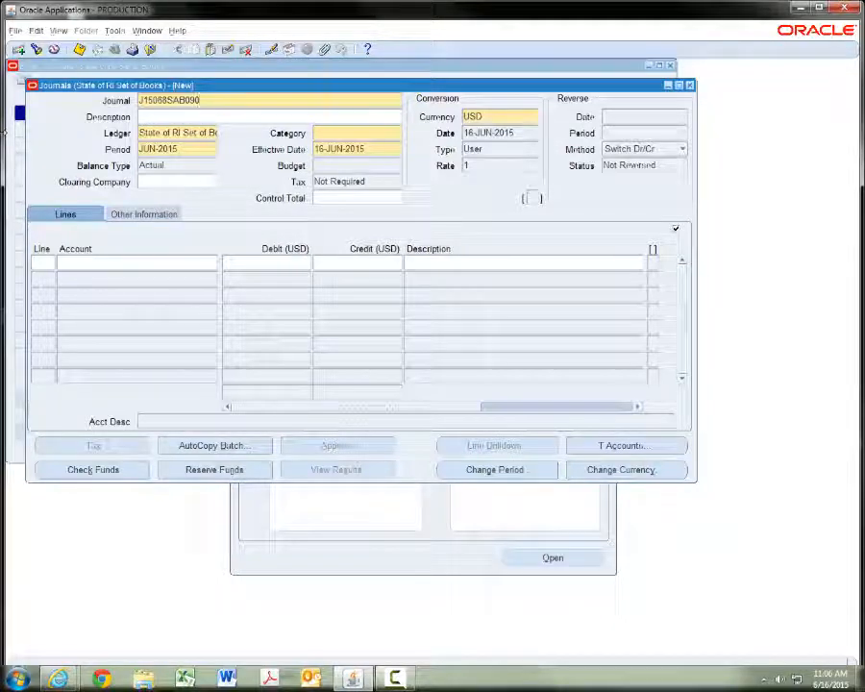
- Enter the journal description "TO ADJUSTLINE 20 OF JOURNAL ENTRY J15068JSL178"
left_click(143, 117)
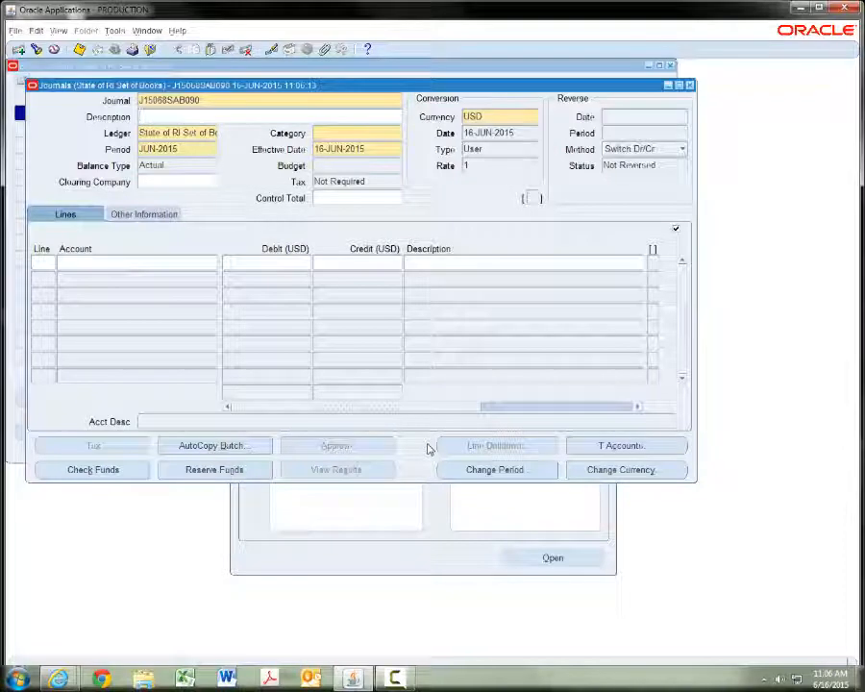
type("TO A")
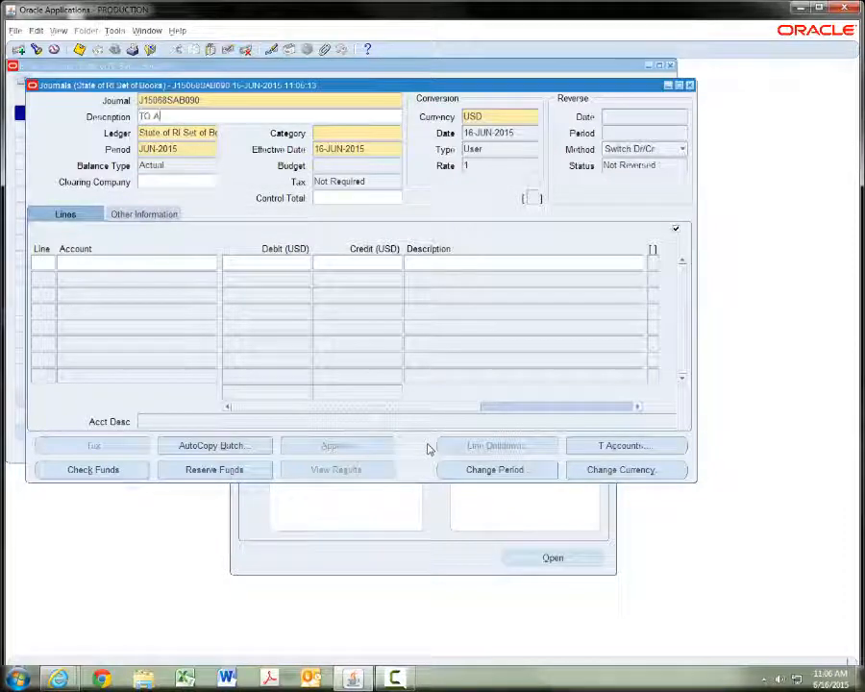
type("DJUST")
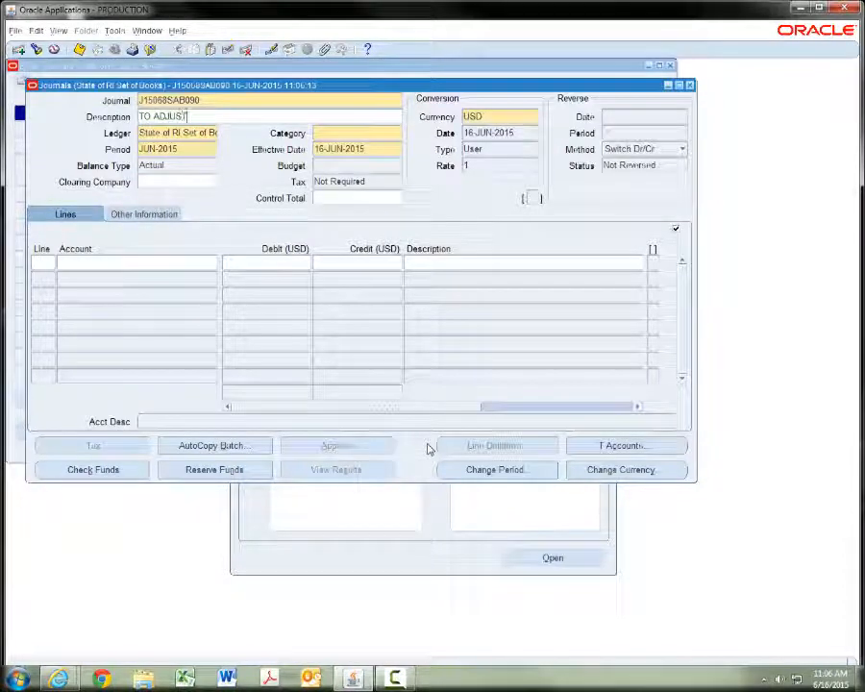
type("M")
type("INE")
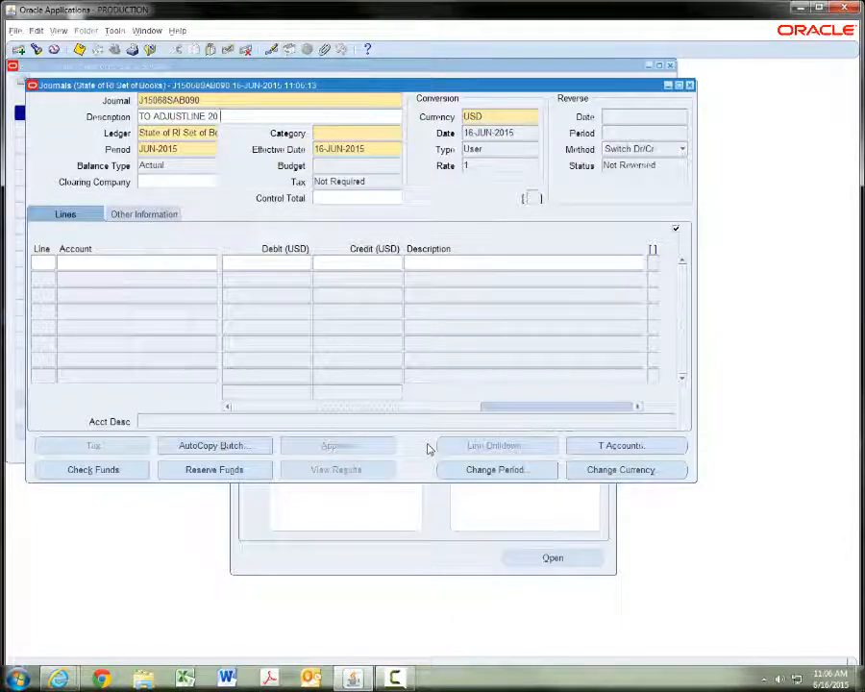
type(" 20")
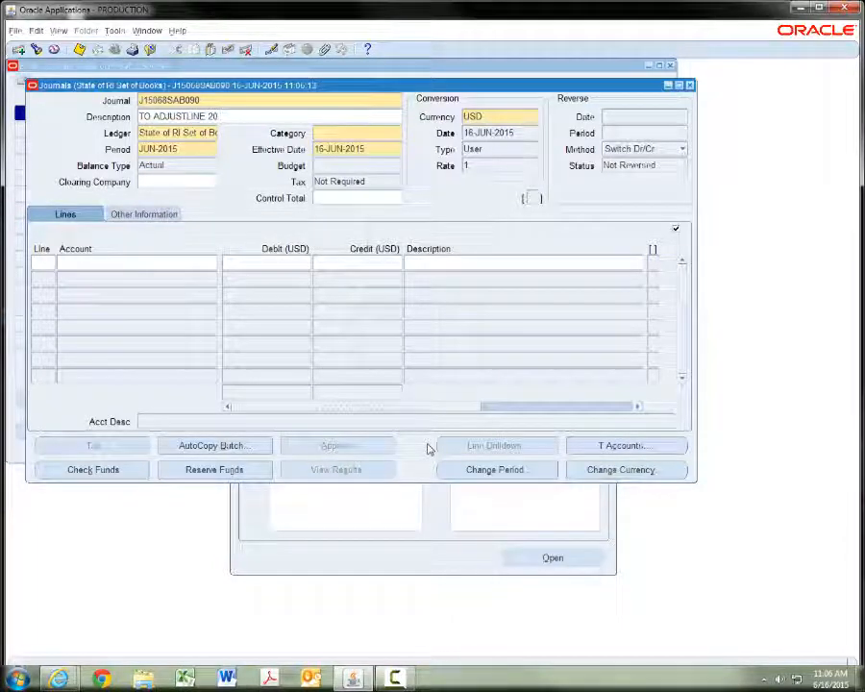
type(" OF")
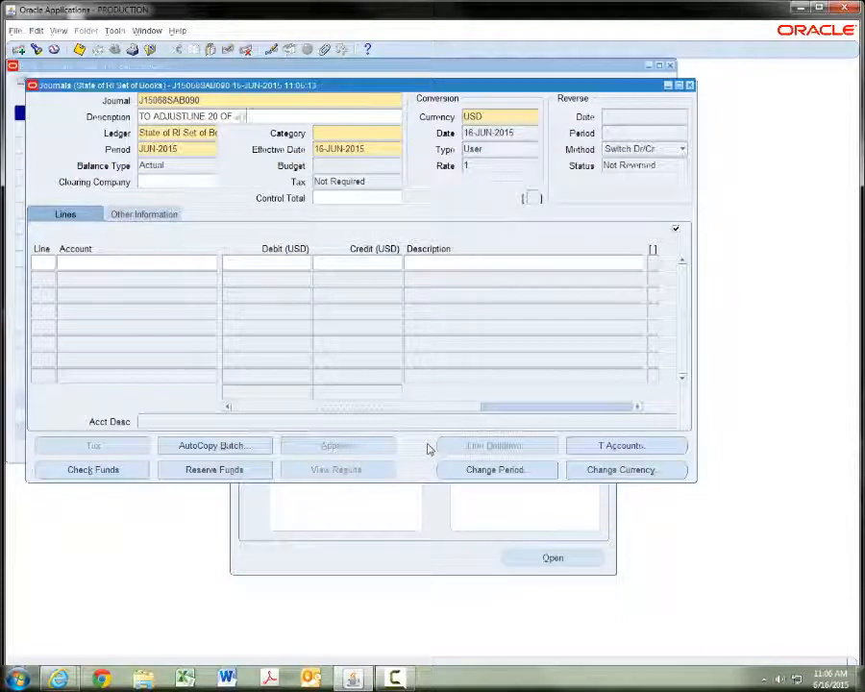
type(" JOURNAL E")
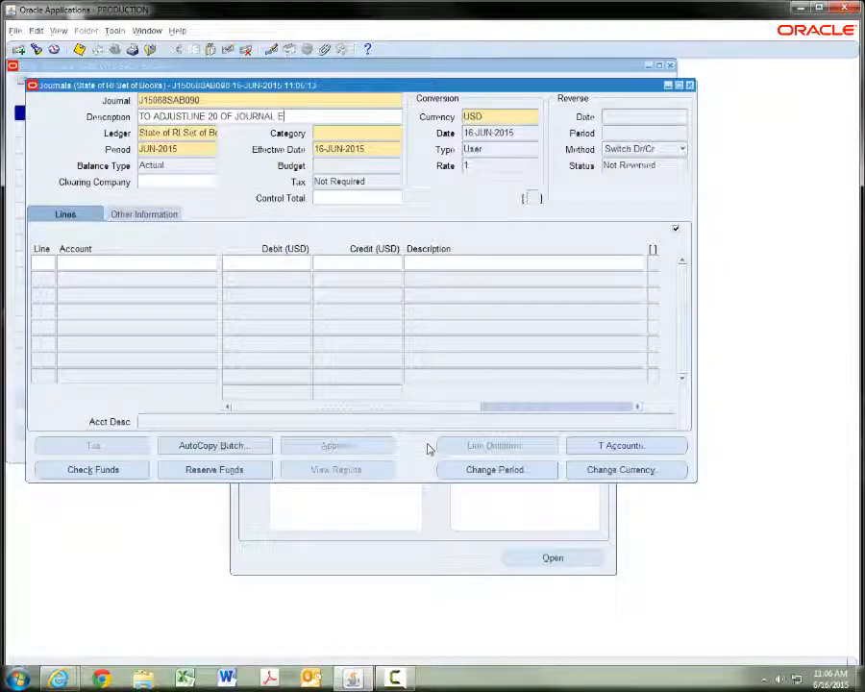
type("NTRY")
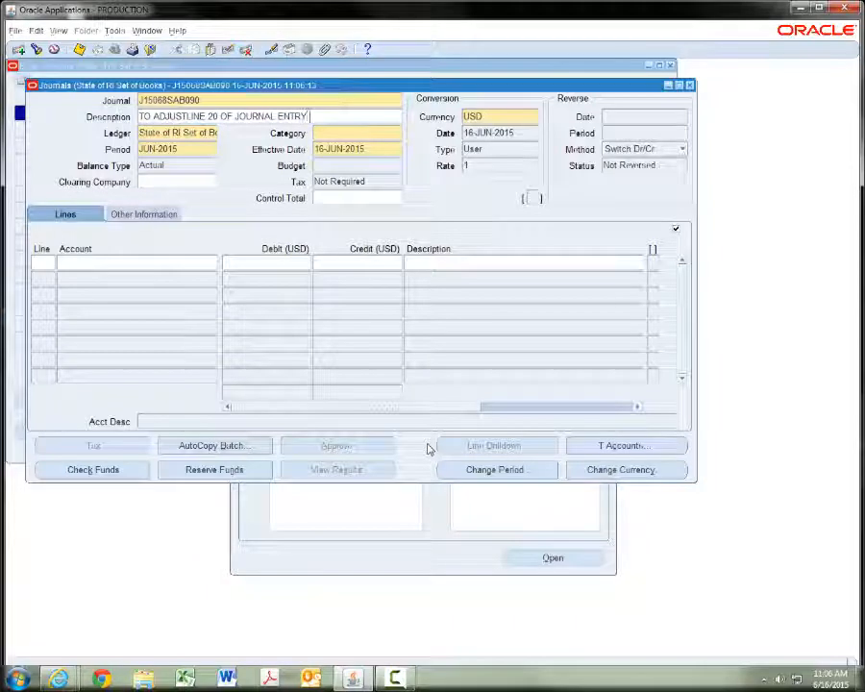
type(" J15")
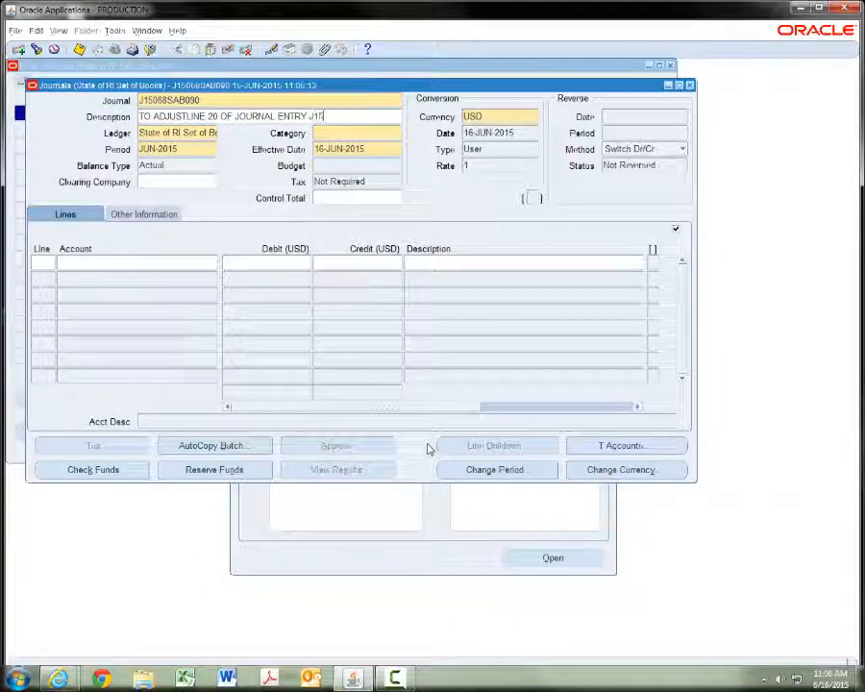
type("068")
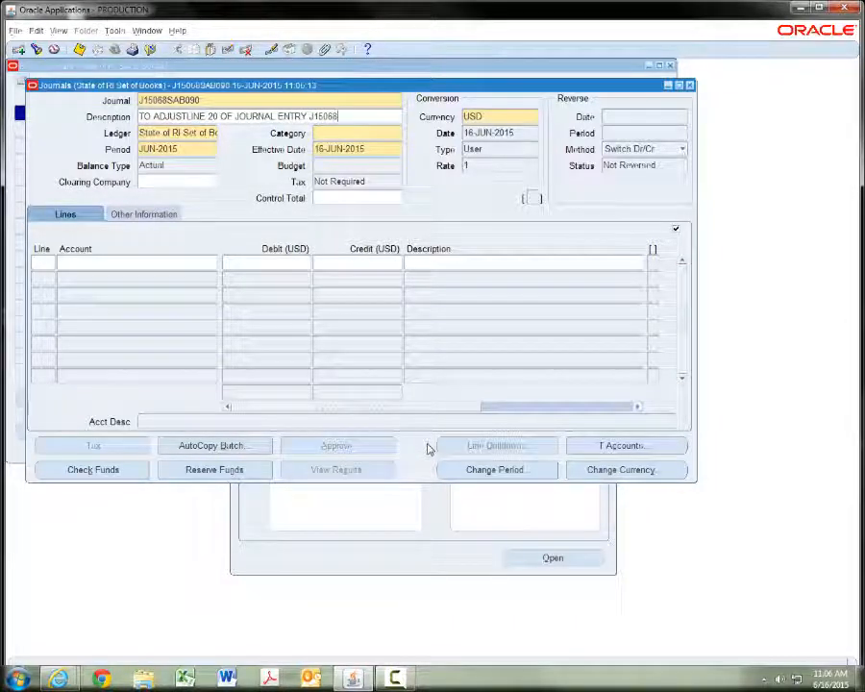
type("JSL17")
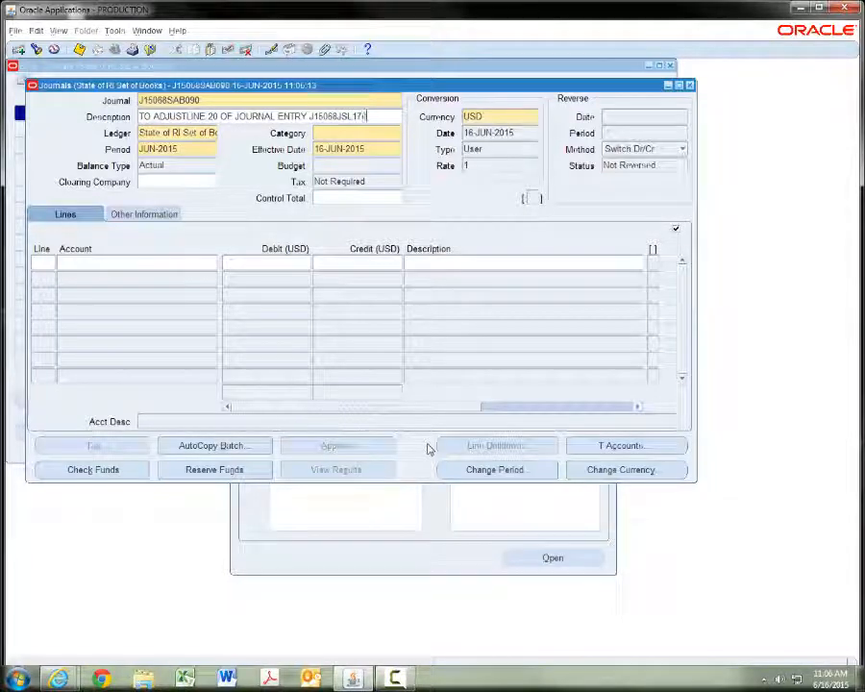
type("8")
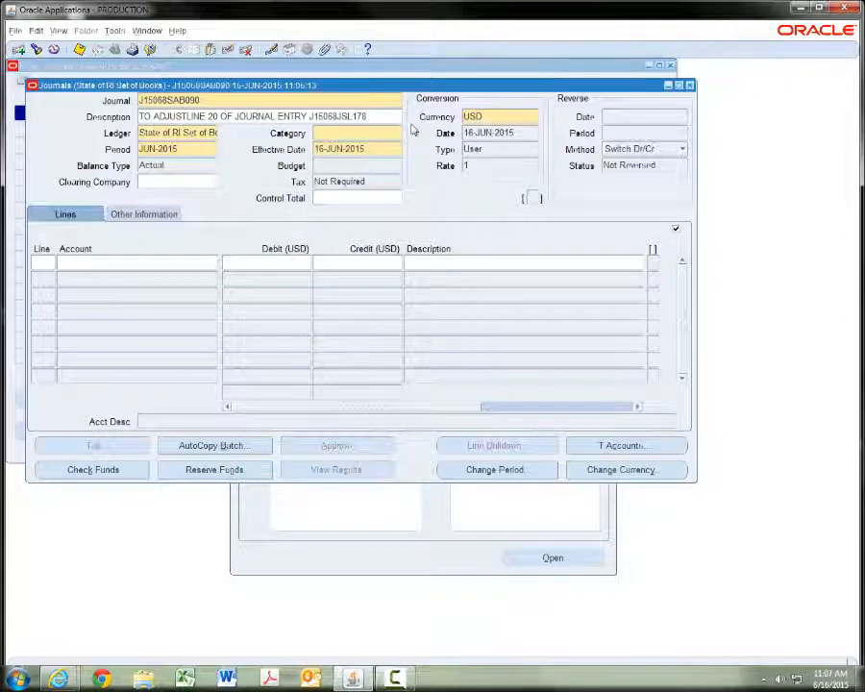
- Set the journal's category to Adjustment from the list of categories
left_click(374, 132)
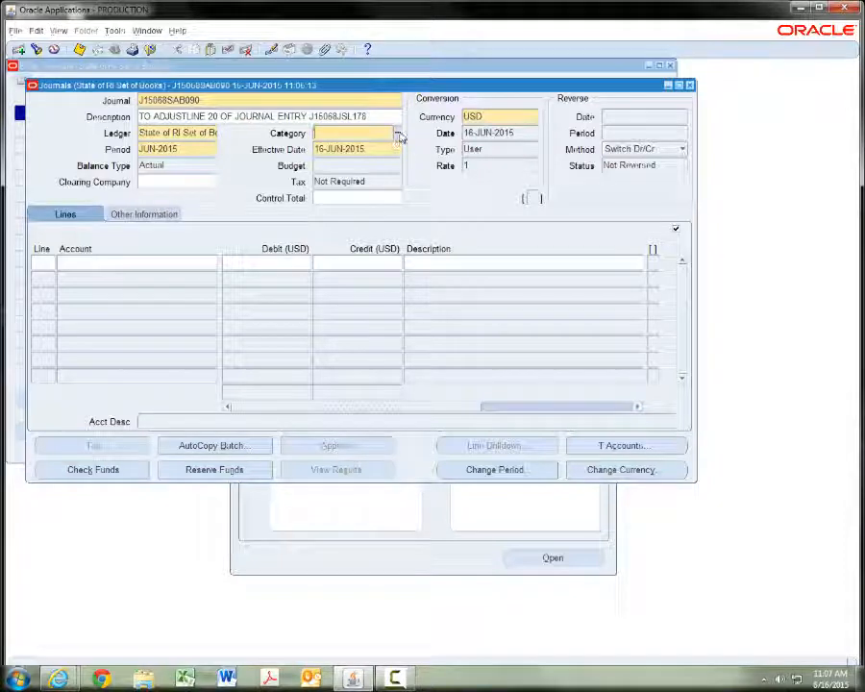
left_click(398, 135)
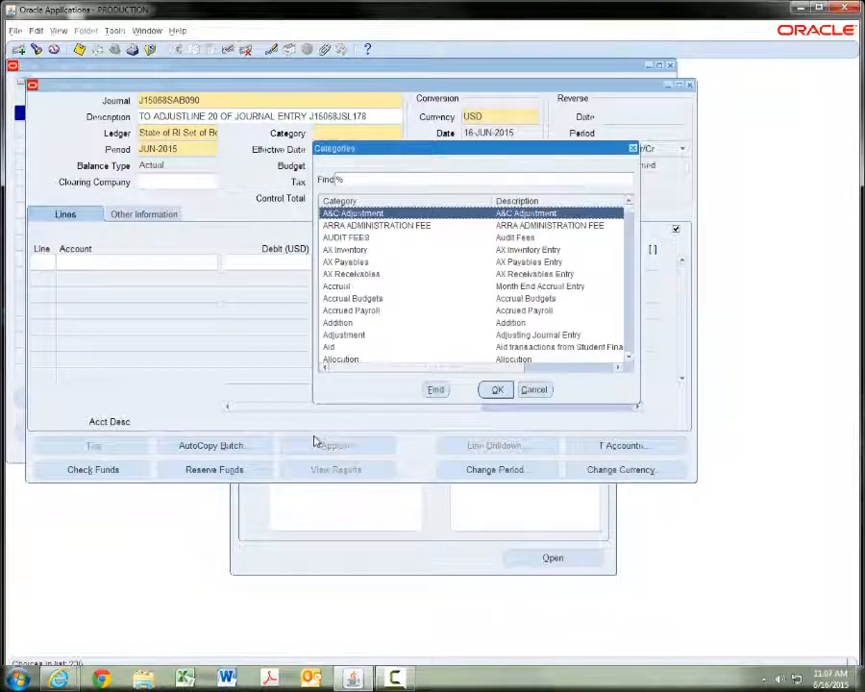
left_click(338, 335)
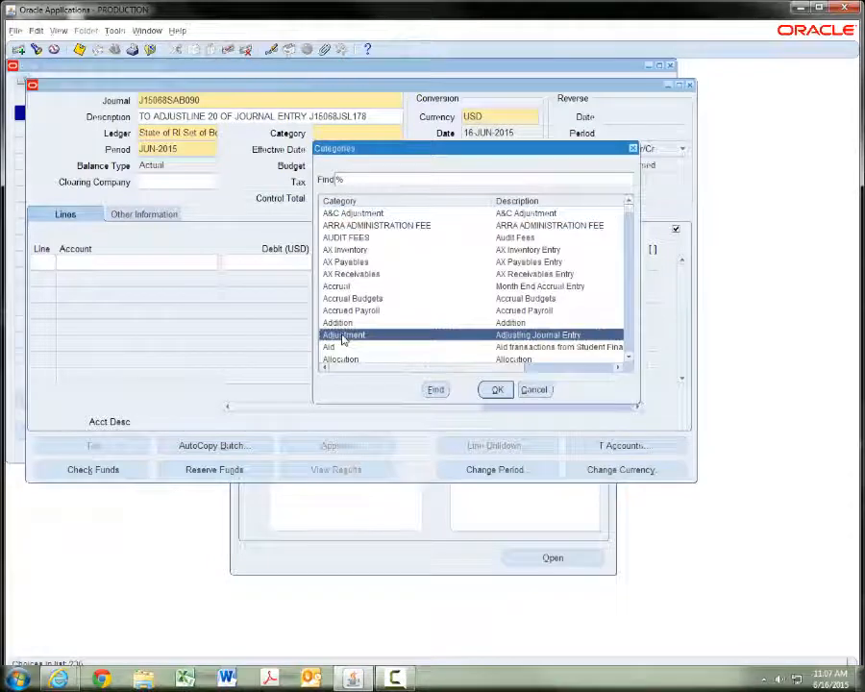
left_click(496, 389)
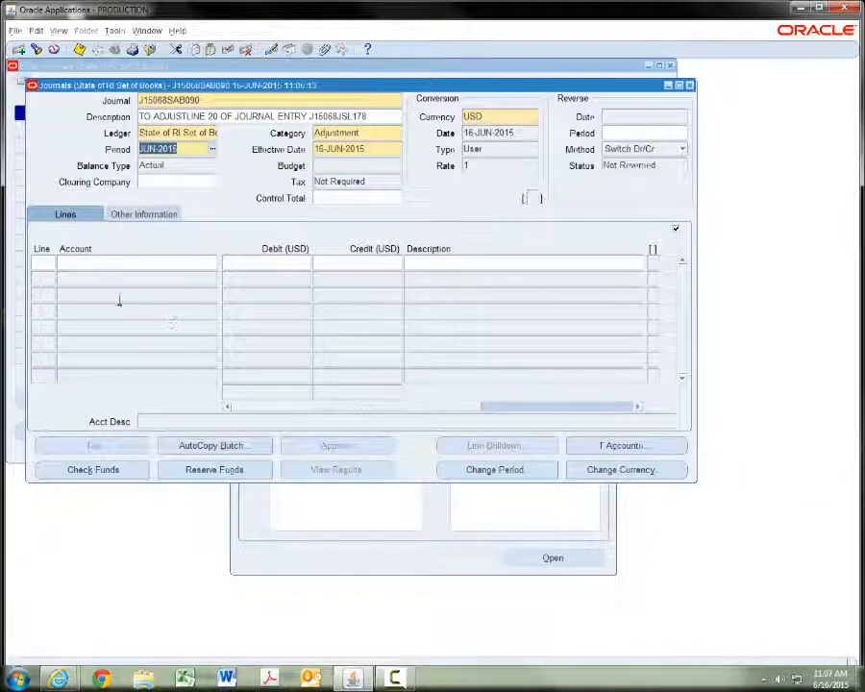
left_click(212, 150)
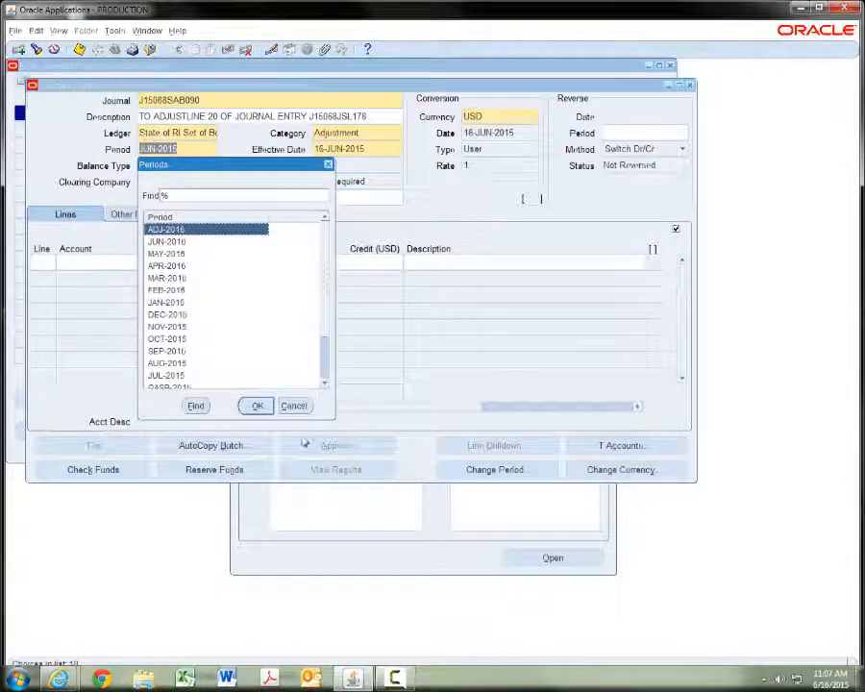
left_click(173, 375)
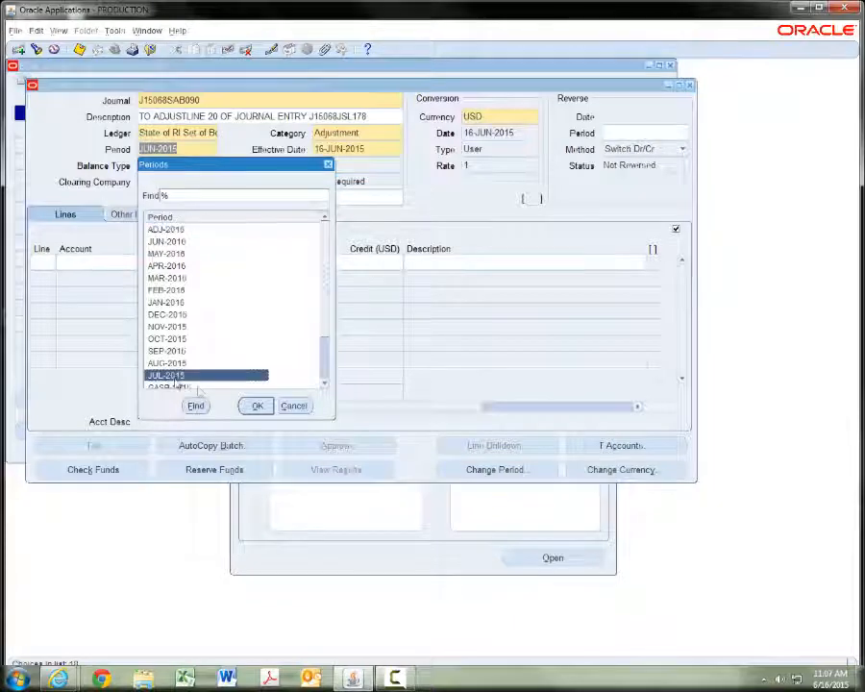
left_click(293, 404)
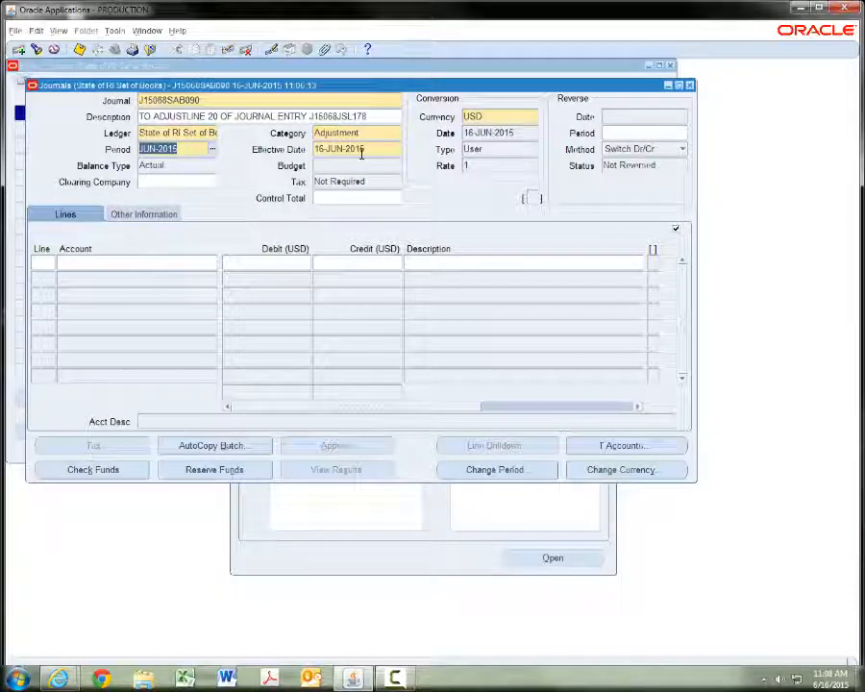
- Set the journal's effective date to 18-JUN-2015 using the calendar
left_click(375, 148)
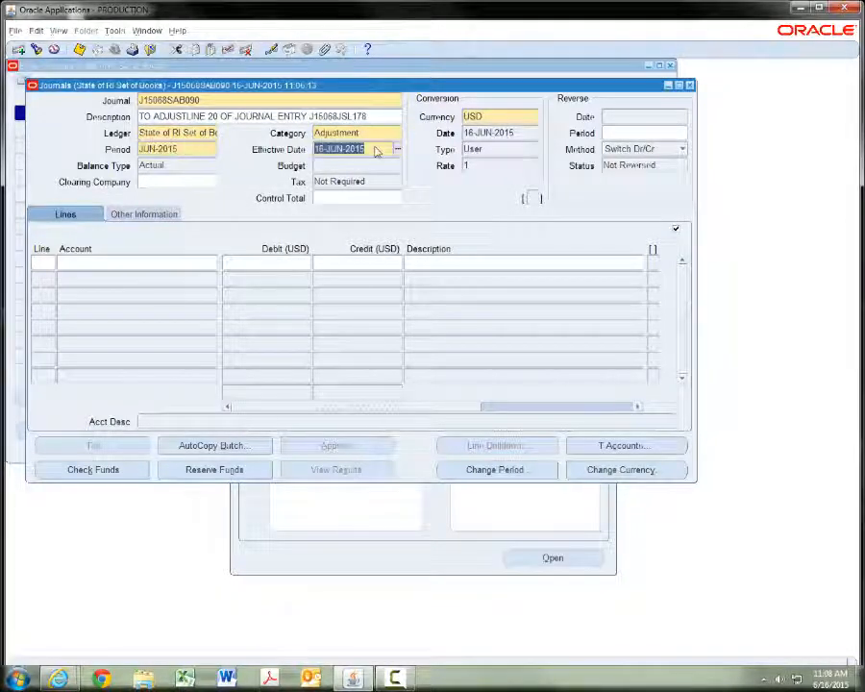
left_click(398, 150)
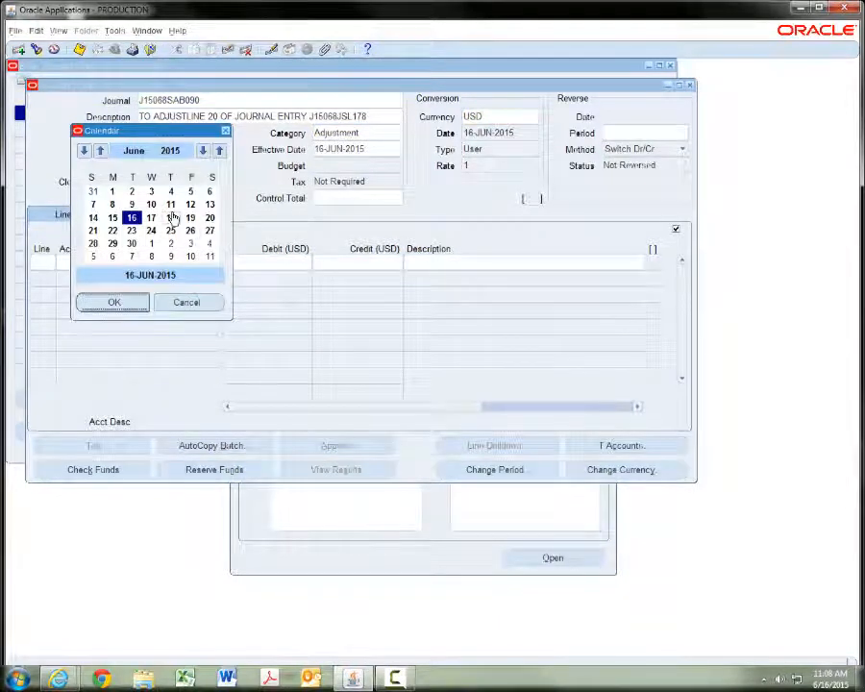
left_click(171, 219)
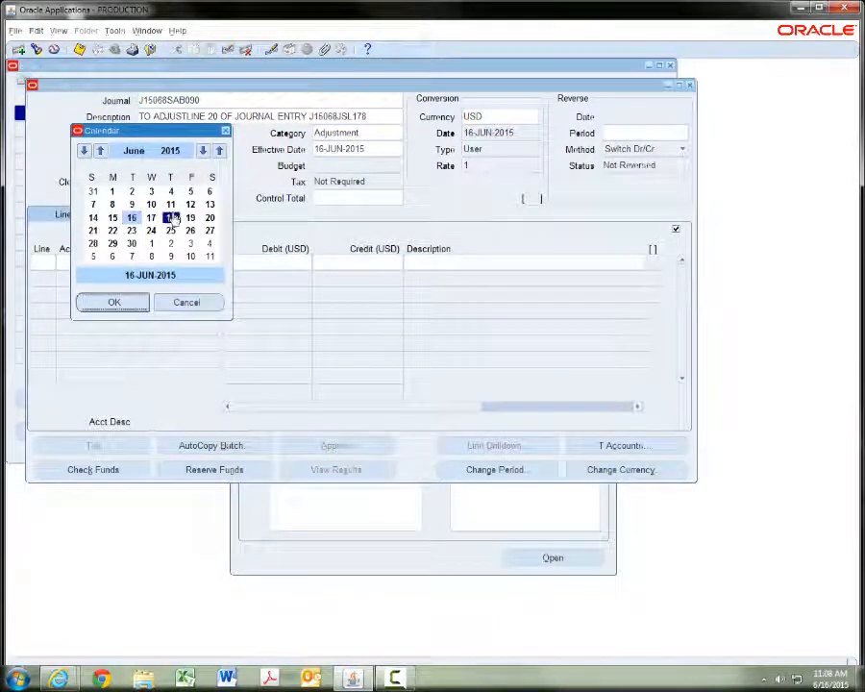
left_click(114, 304)
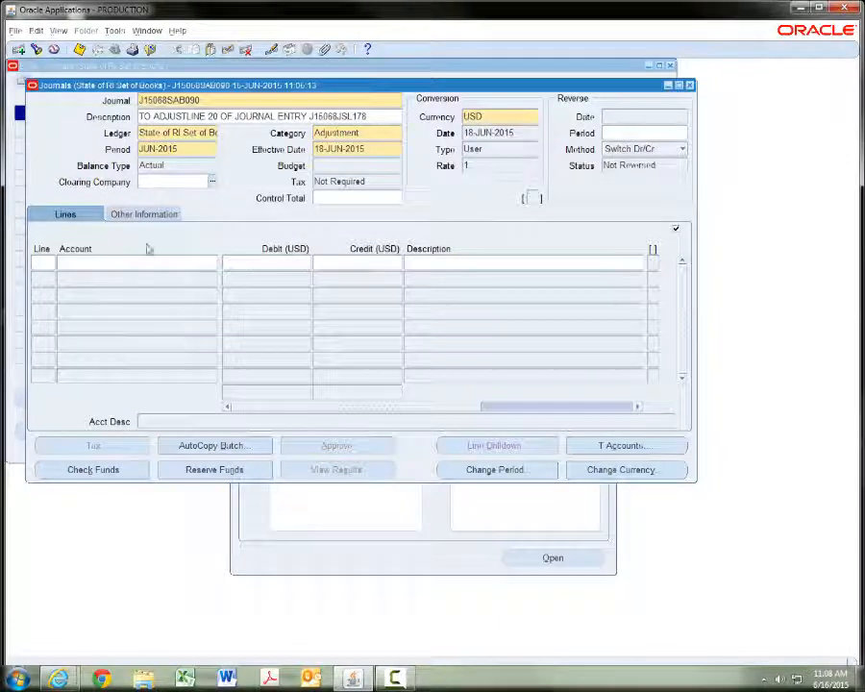
- Enter the contact's name and phone number as the journal's reference under Other Information, and return to the journal lines
left_click(144, 216)
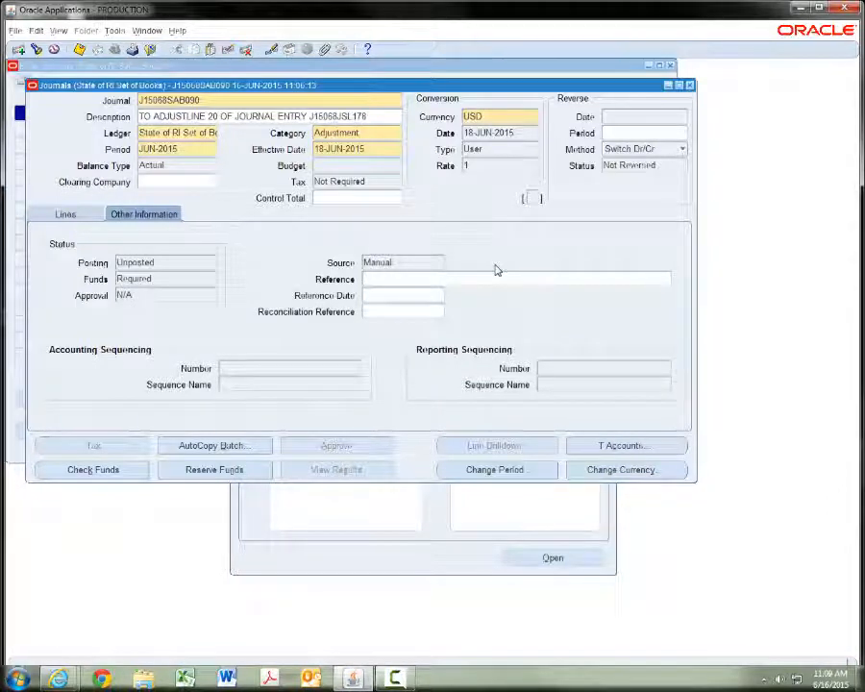
type("STEVE")
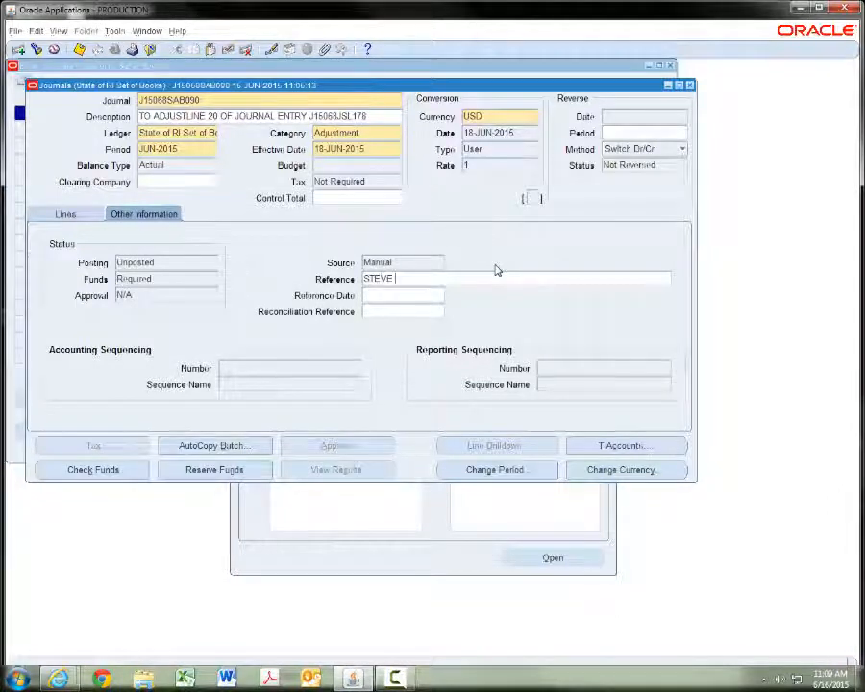
type(" B ")
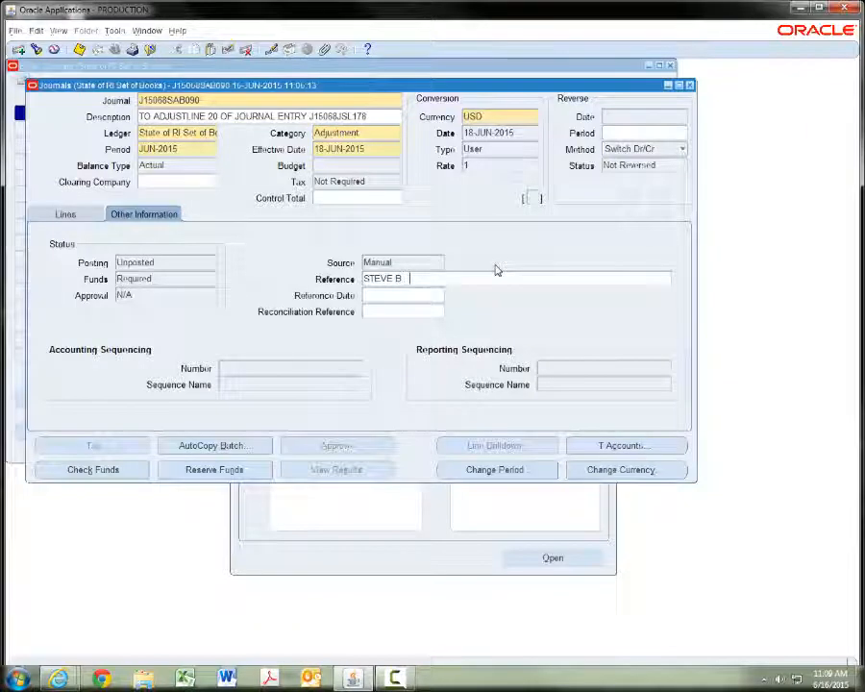
type(" 222-22")
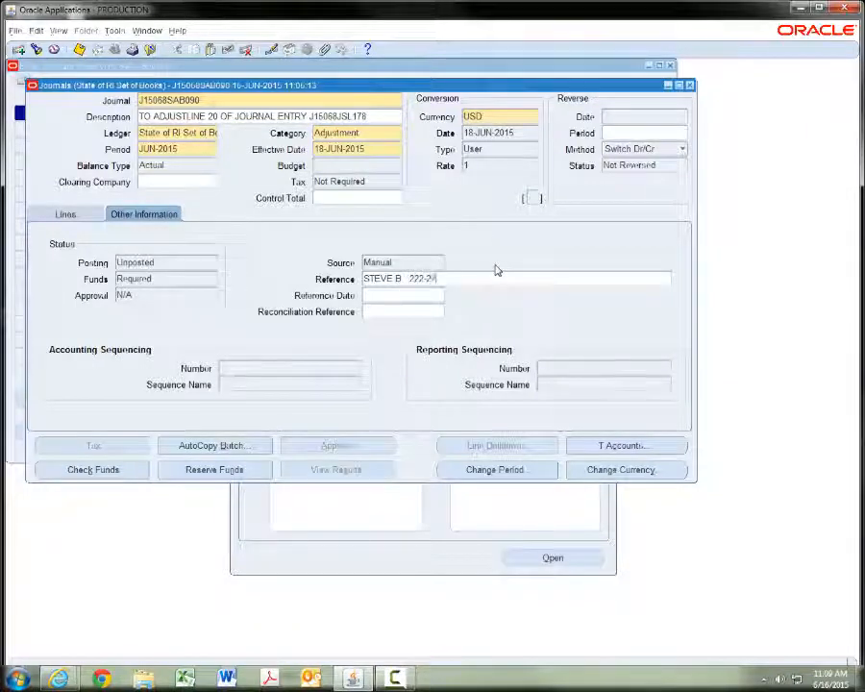
type("M7")
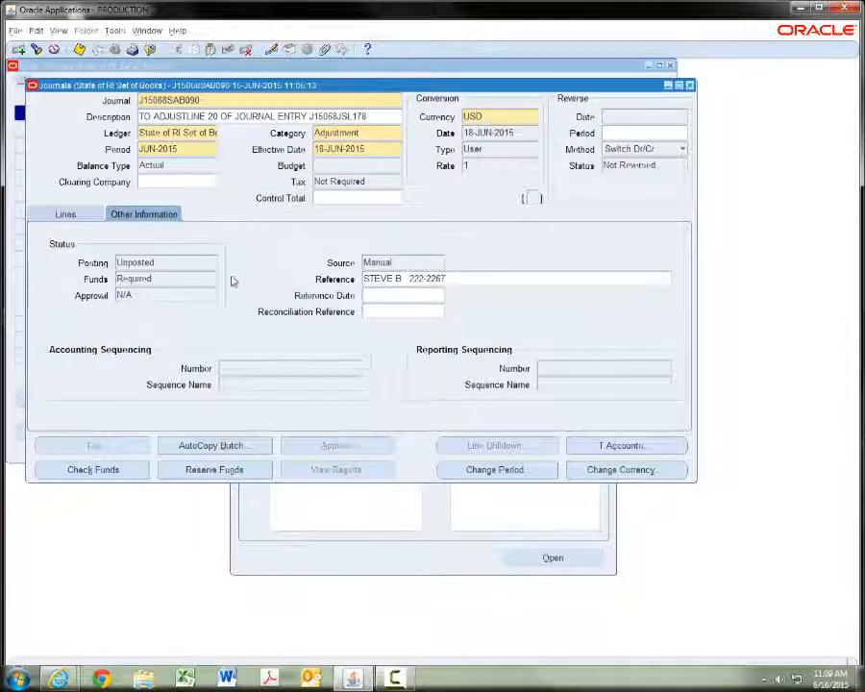
left_click(65, 213)
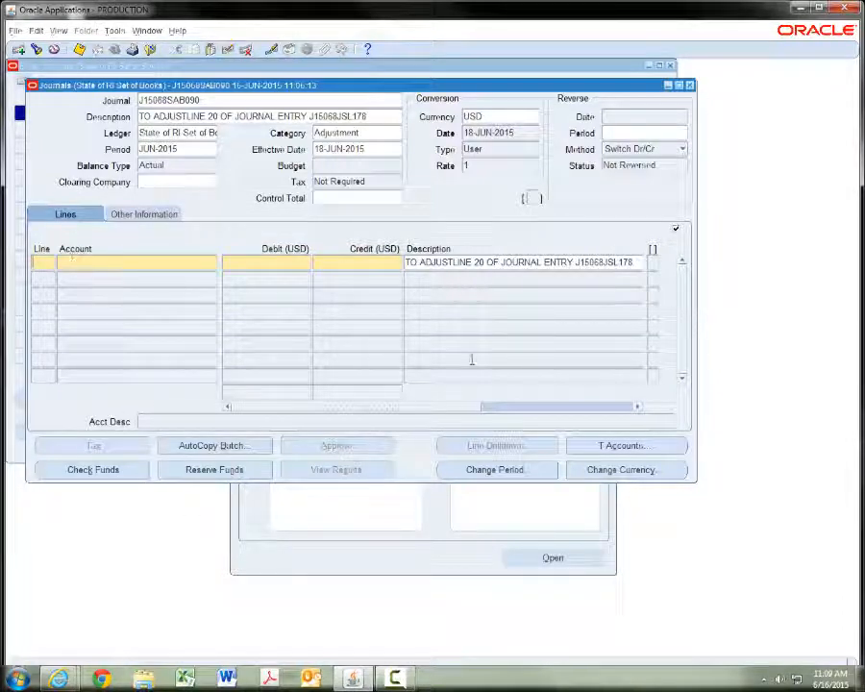
- Number the first journal line 10 and enter fiscal year 15, fund 10 and agency 068 in its account
type("10")
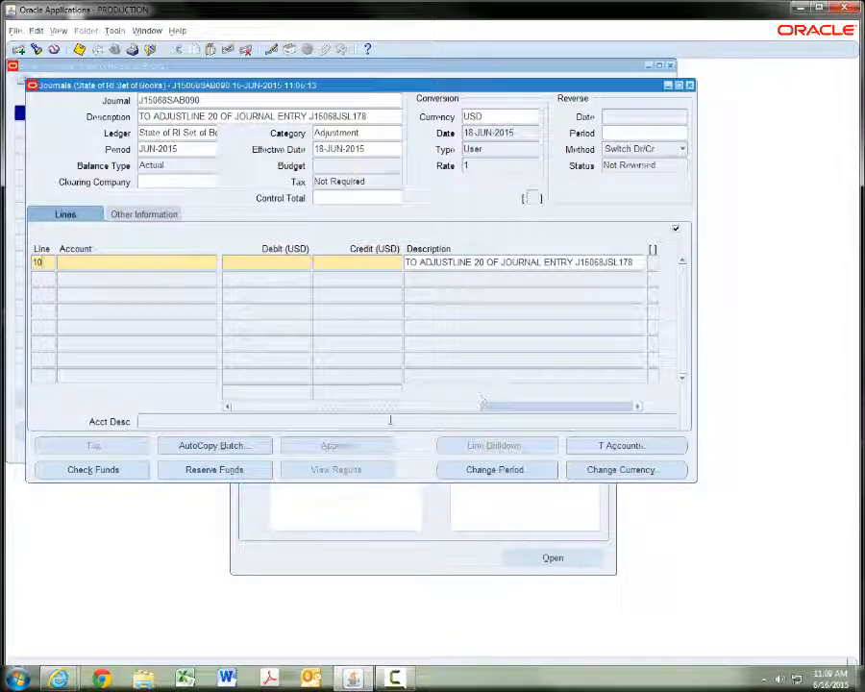
left_click(92, 261)
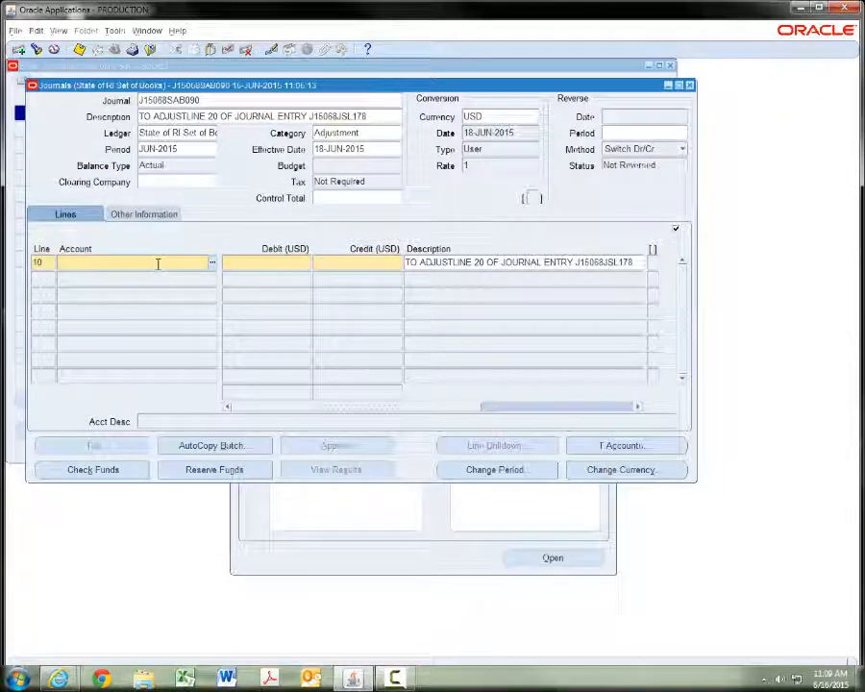
left_click(212, 264)
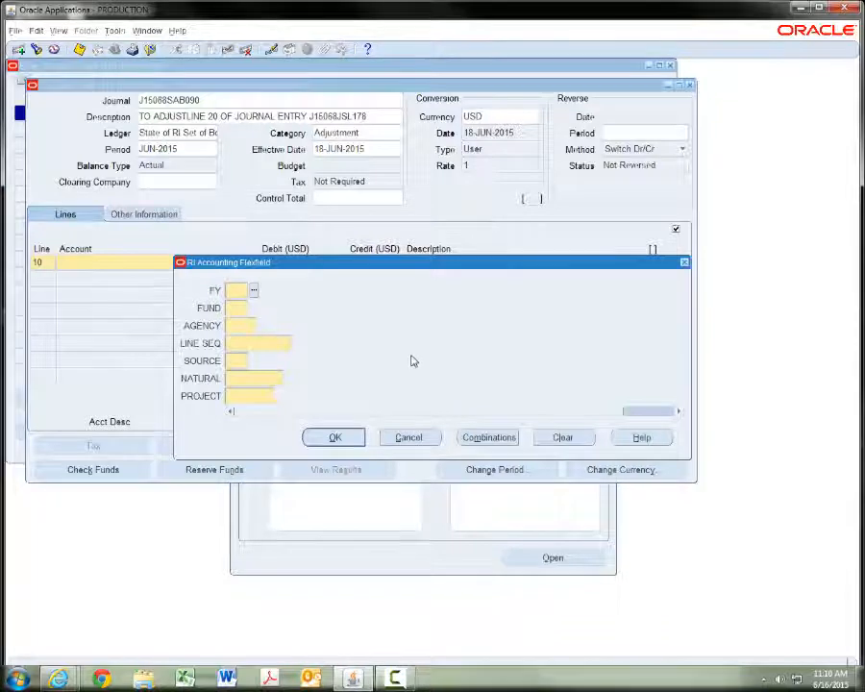
type("15")
key("Tab")
type("10")
key("Tab")
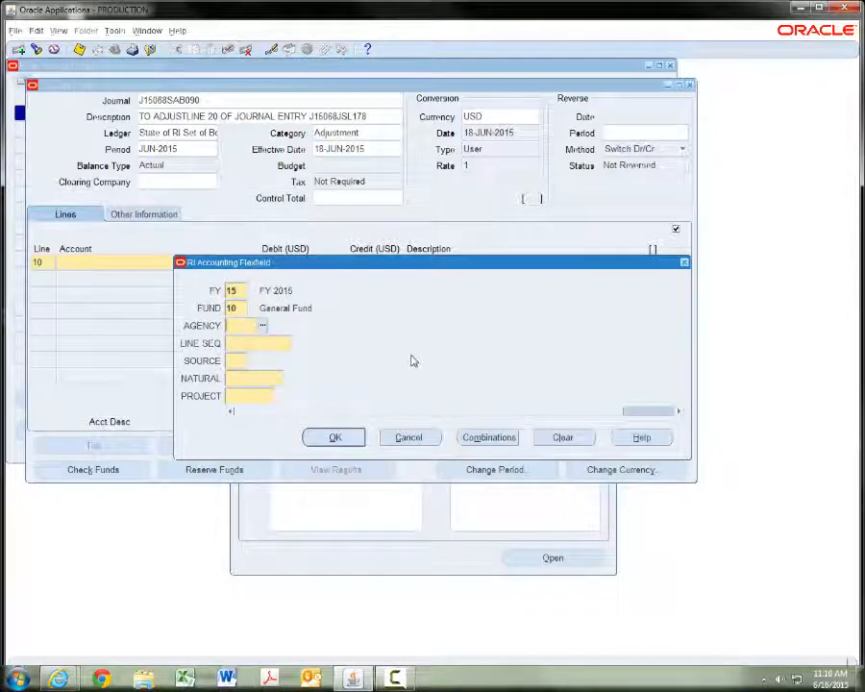
type("06")
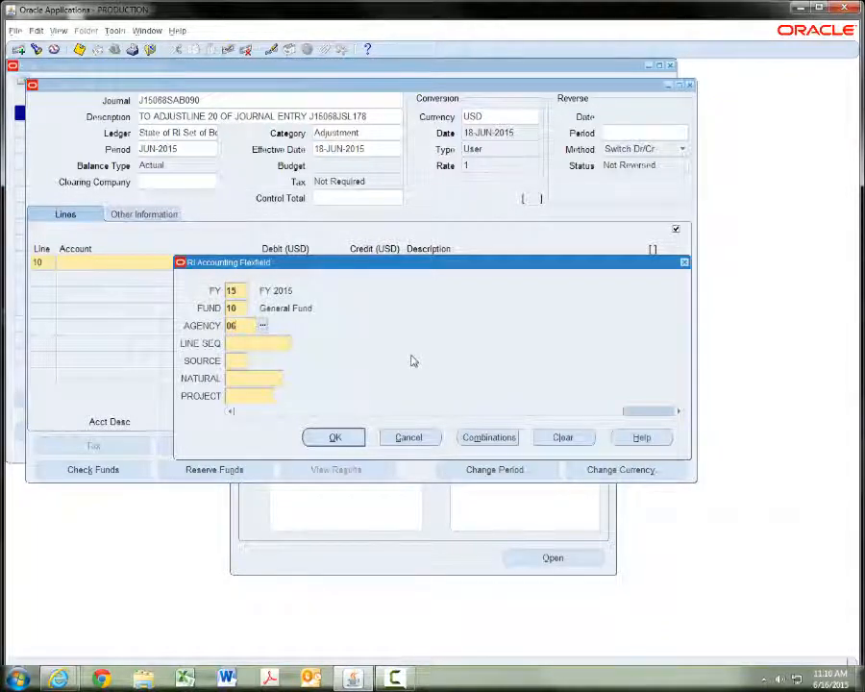
type("8")
key("Tab")
- Complete line 10's account with line sequence 1010101, source 01, natural 611000 and project 00000, and accept it
type("1010")
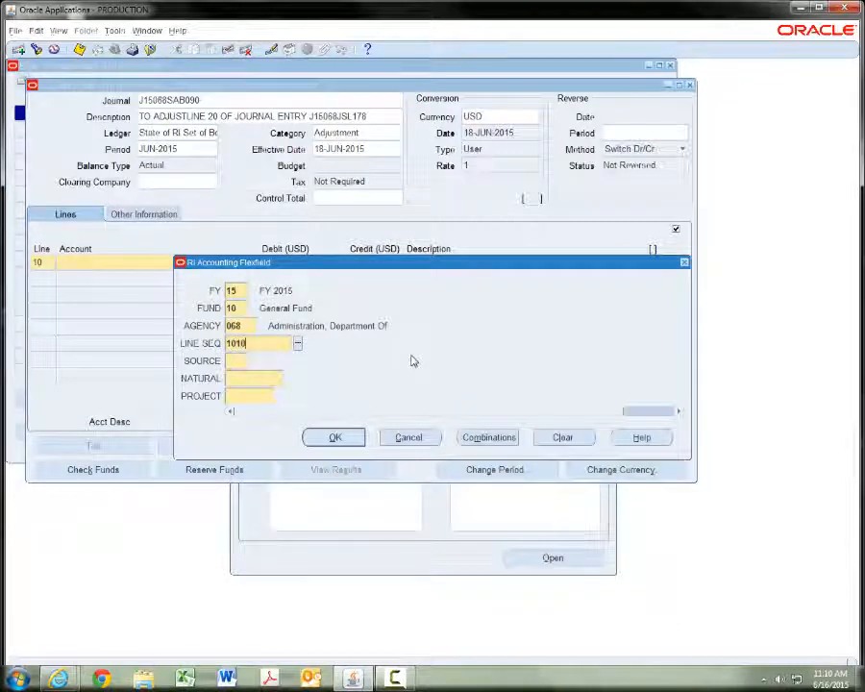
type("1010")
key("Tab")
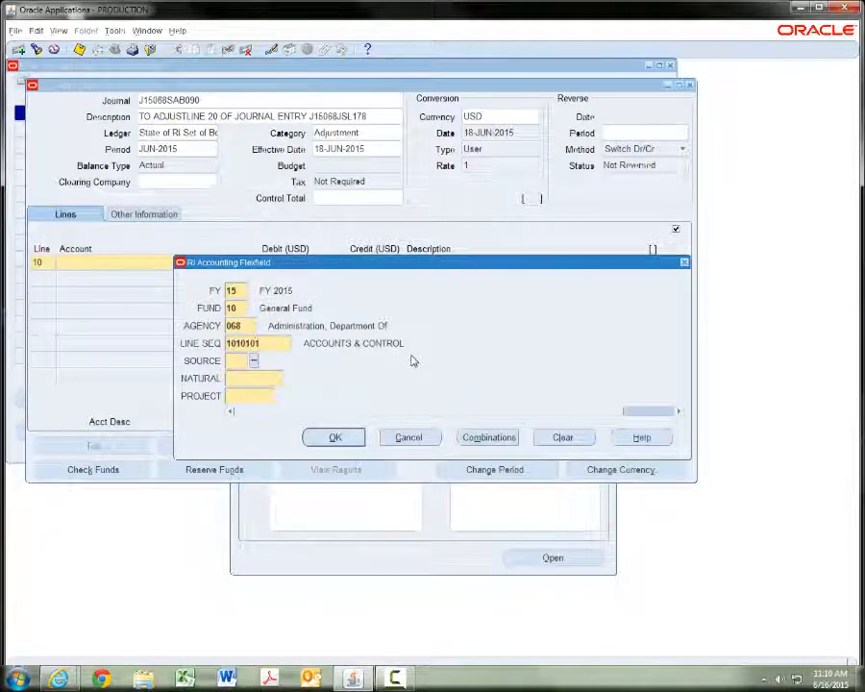
type("01")
key("Tab")
type("61")
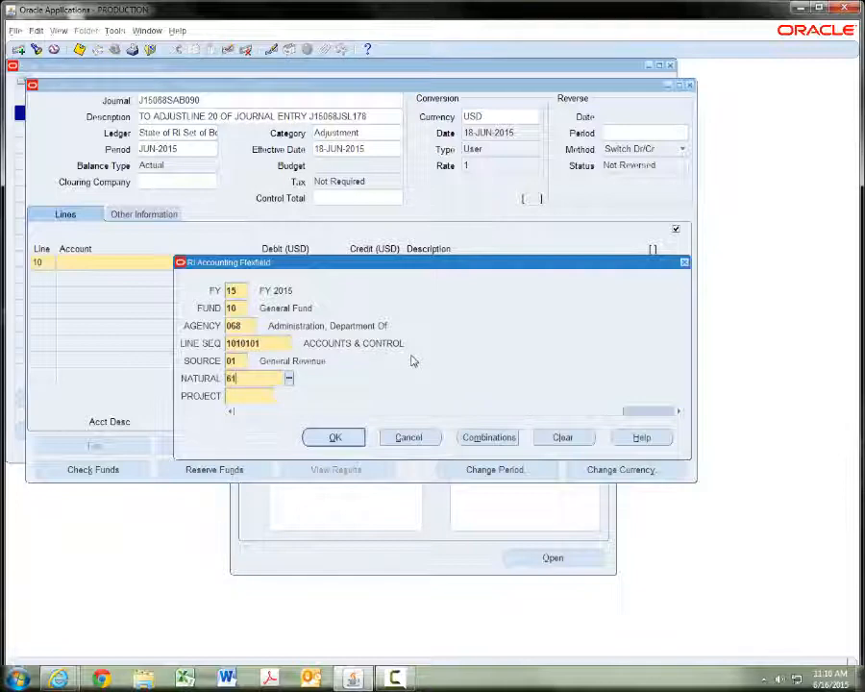
type("1000")
key("Tab")
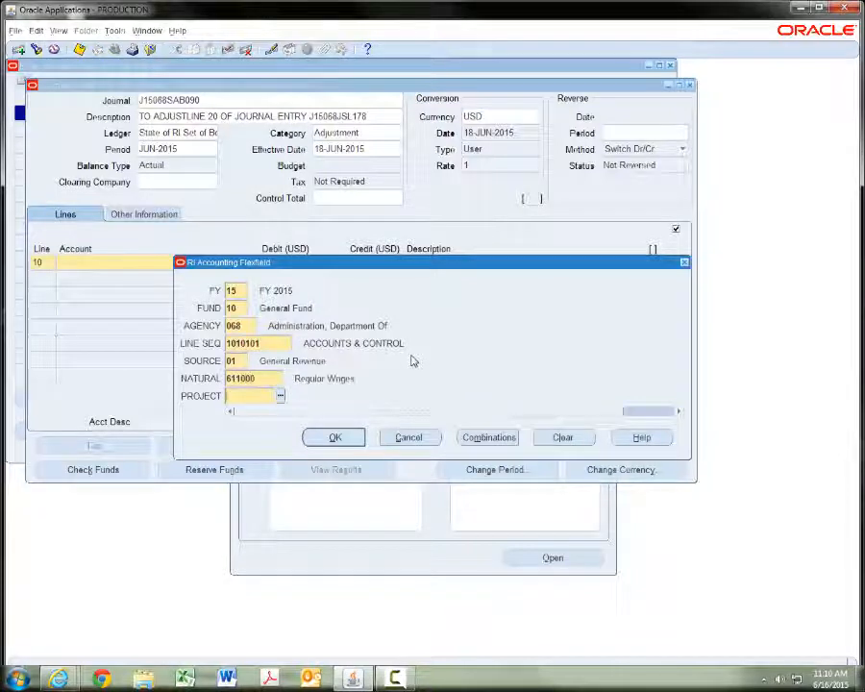
type("00000")
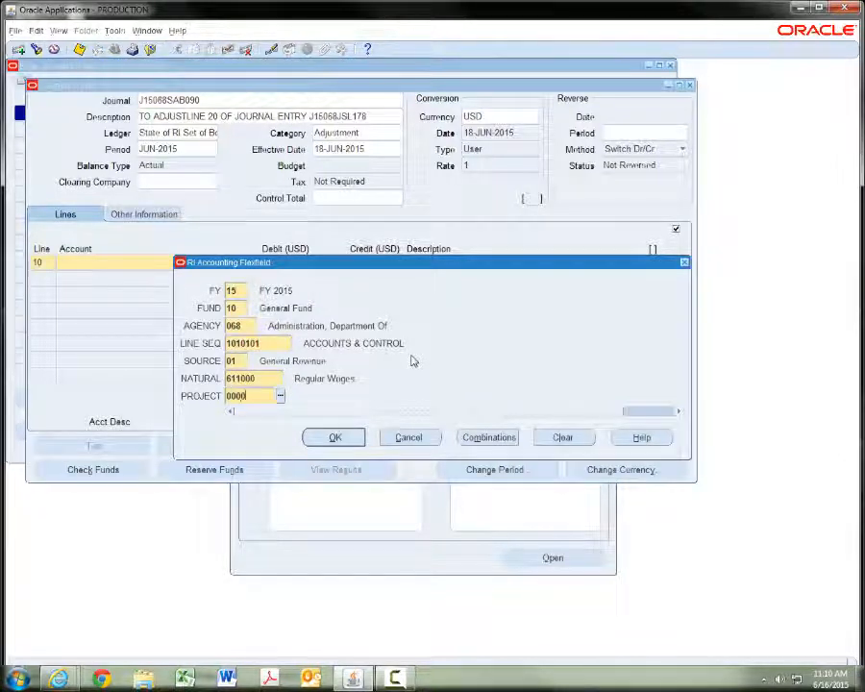
key("Tab")
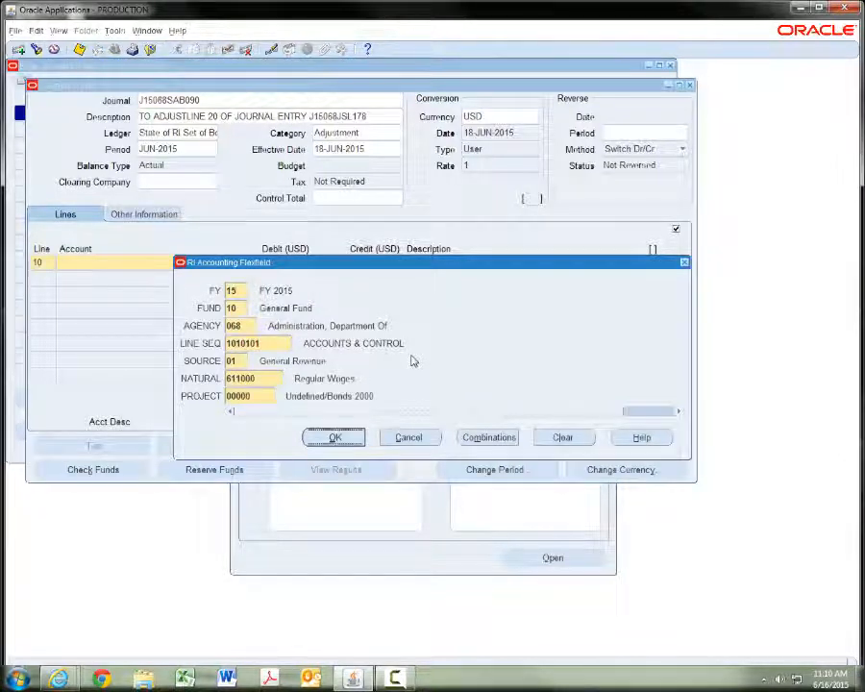
left_click(331, 438)
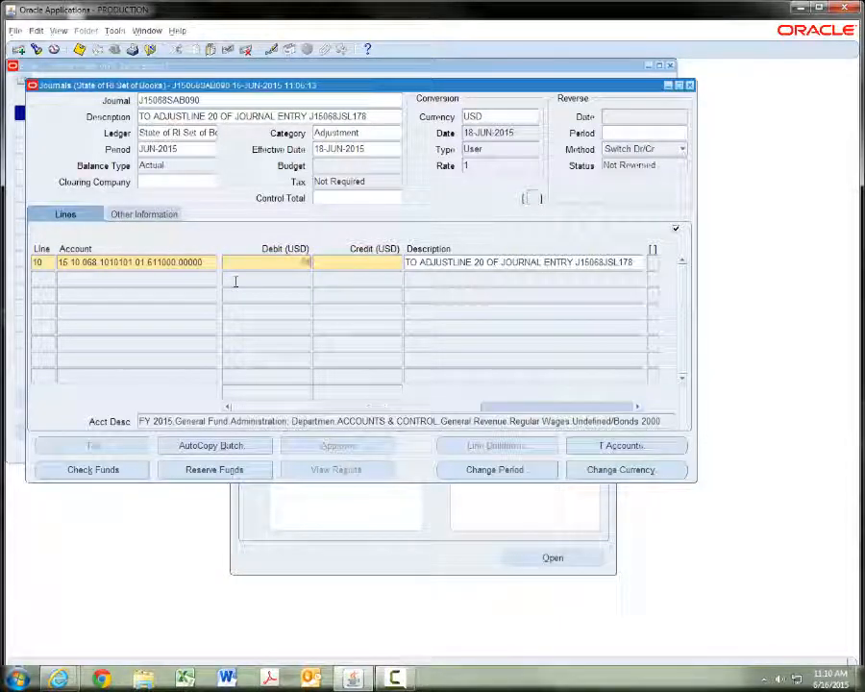
- Enter a debit of 100.00 on line 10
type("100.00")
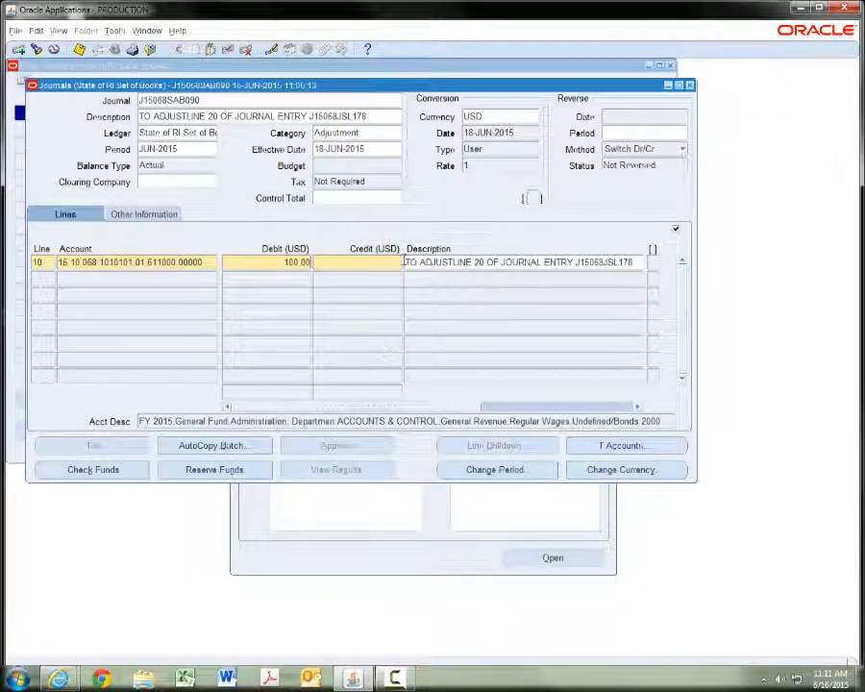
key("Tab")
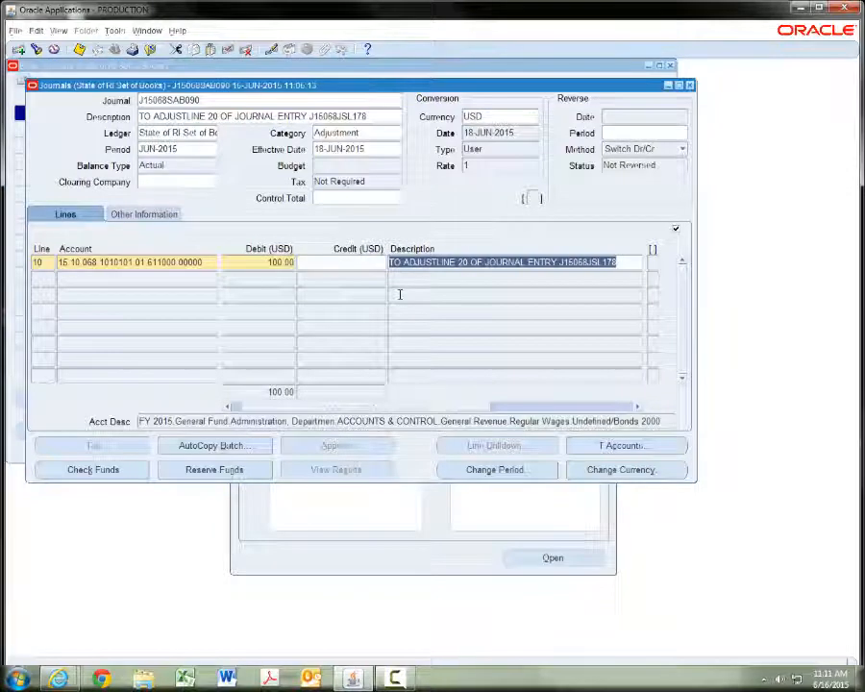
- Replace line 10's description with "REGULAR WAGES FOR P/E 12/25/14 FOR" followed by the employee's name
key("Delete")
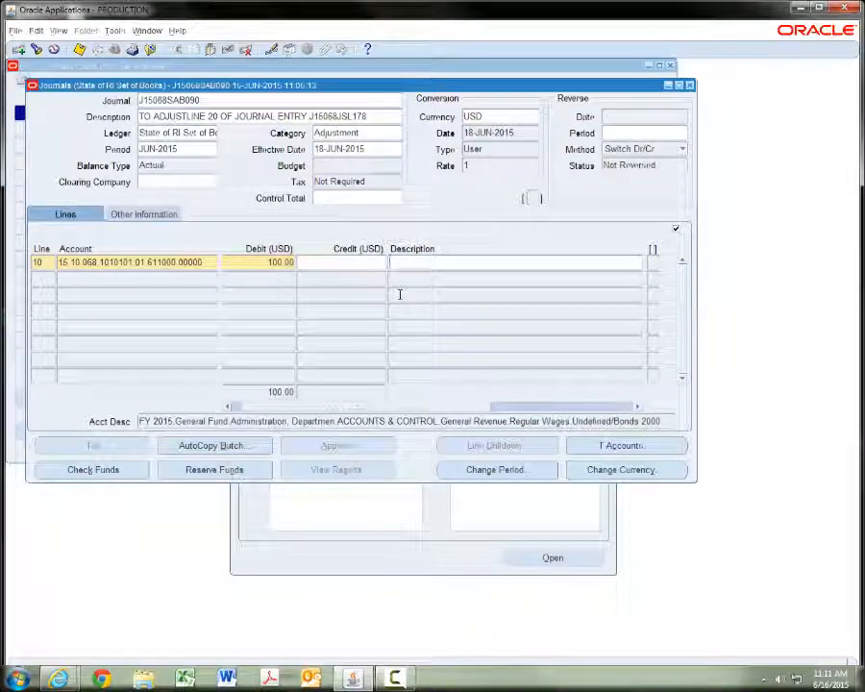
type("REG")
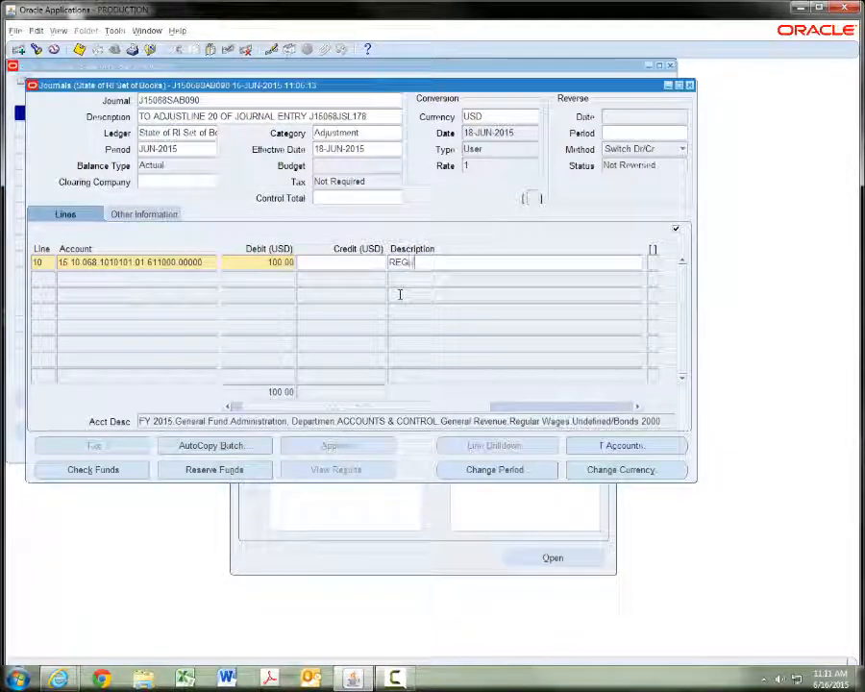
type("ULAR")
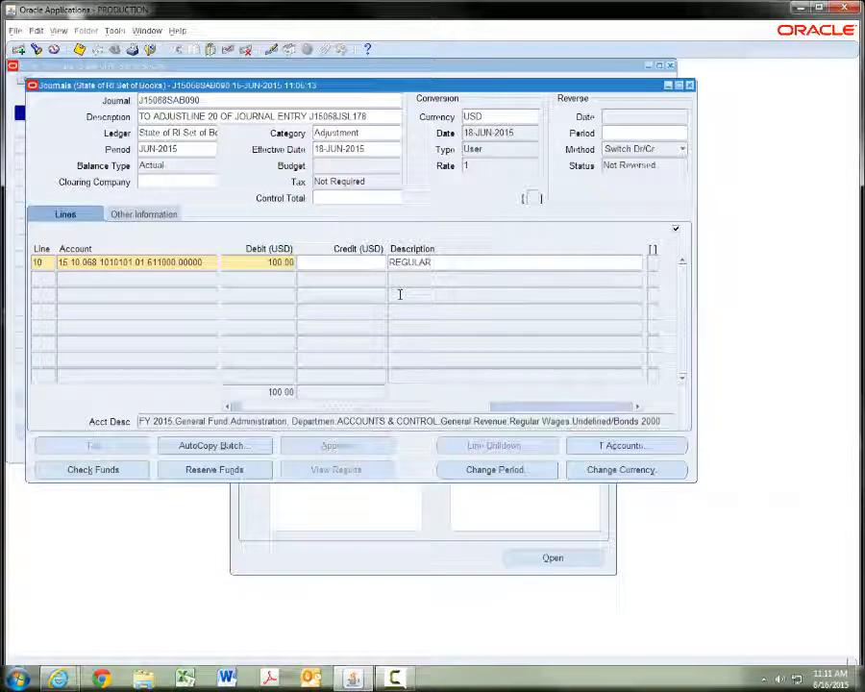
type(" A")
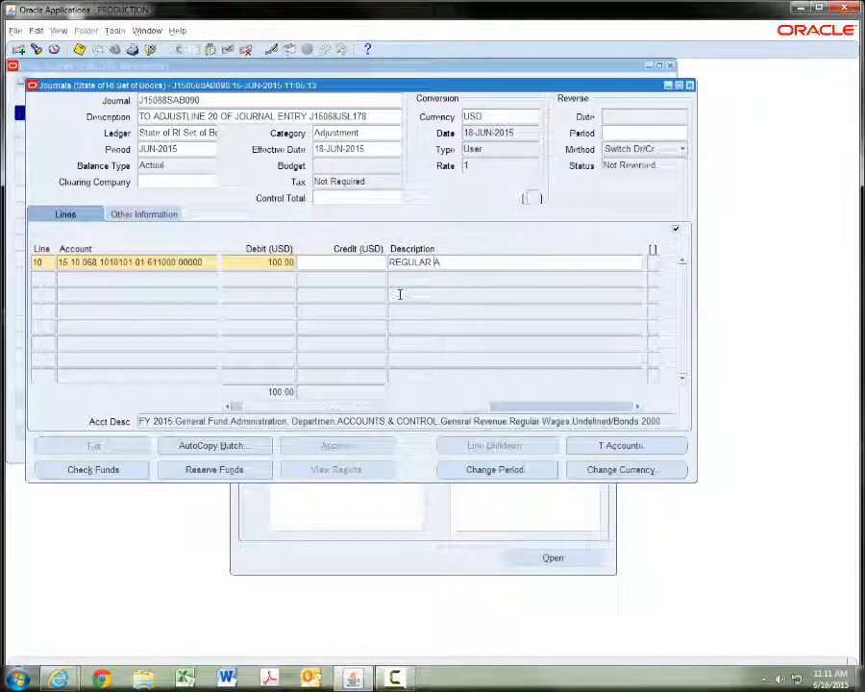
type("A")
type("GE")
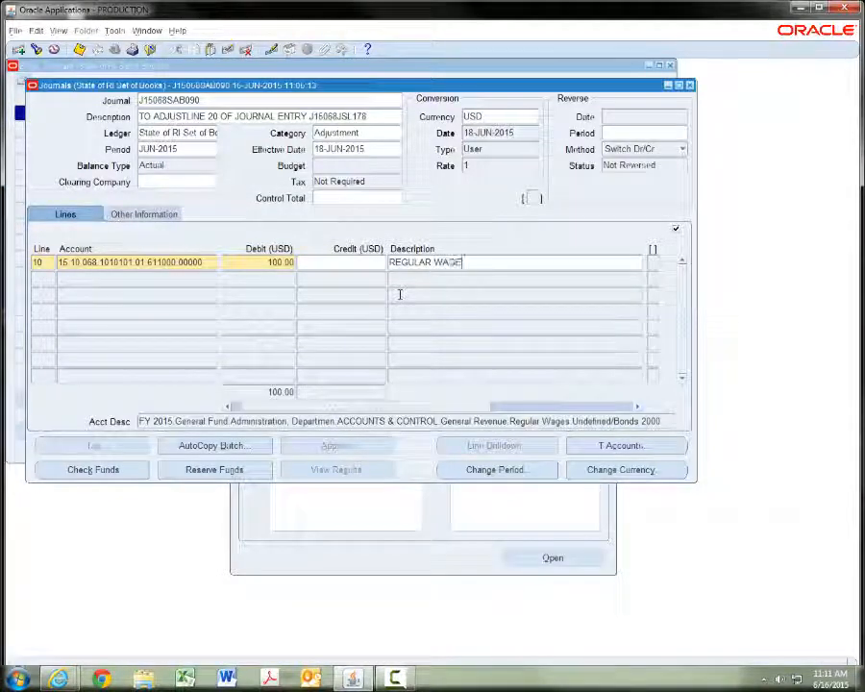
type("S FOR P/")
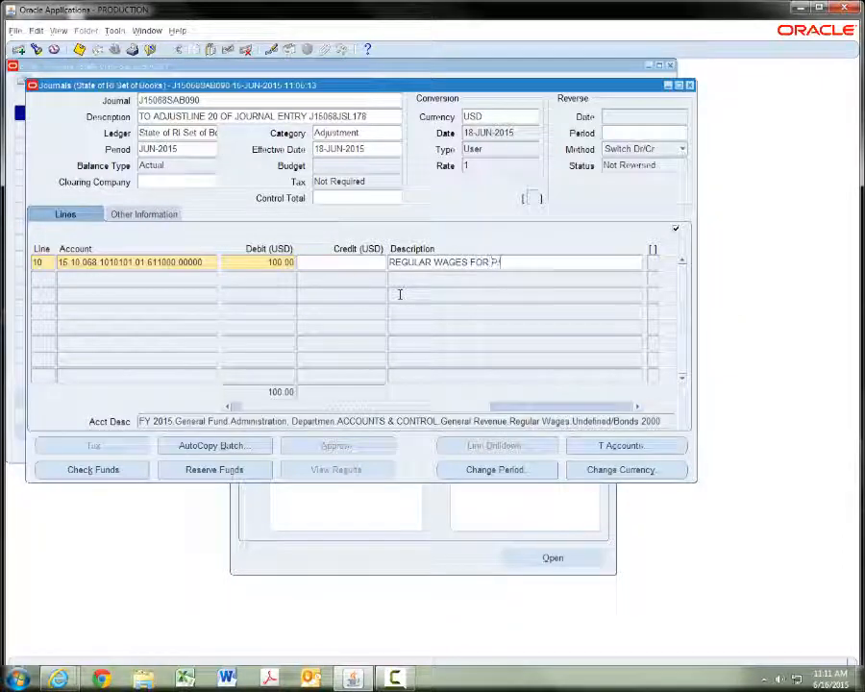
type("A")
type("E")
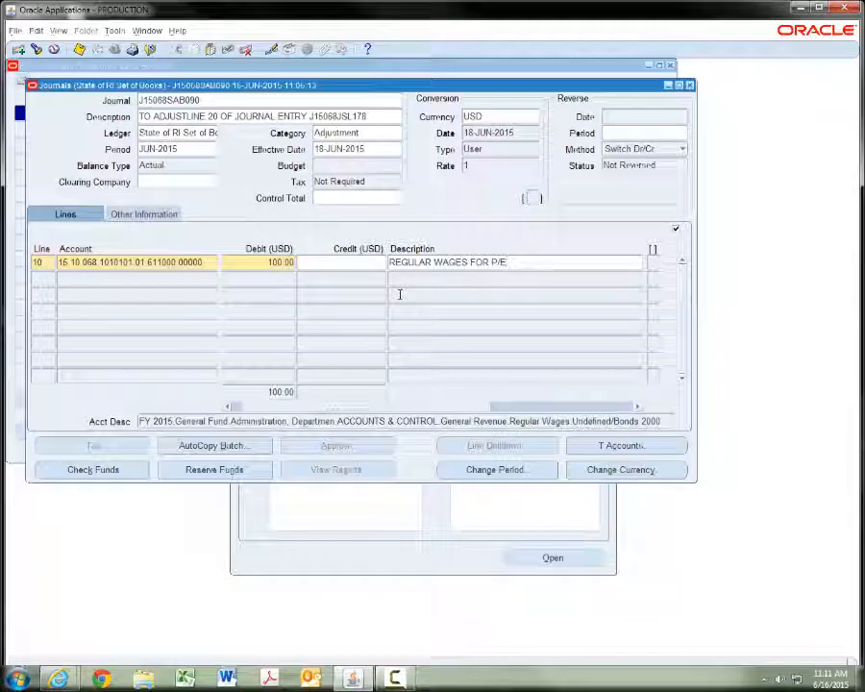
type(" 12/")
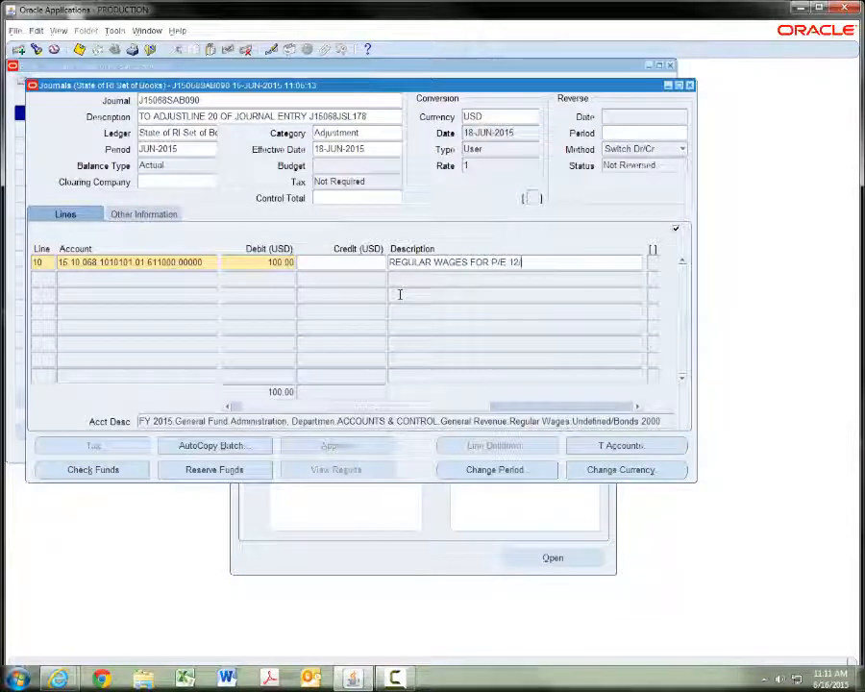
type("25/")
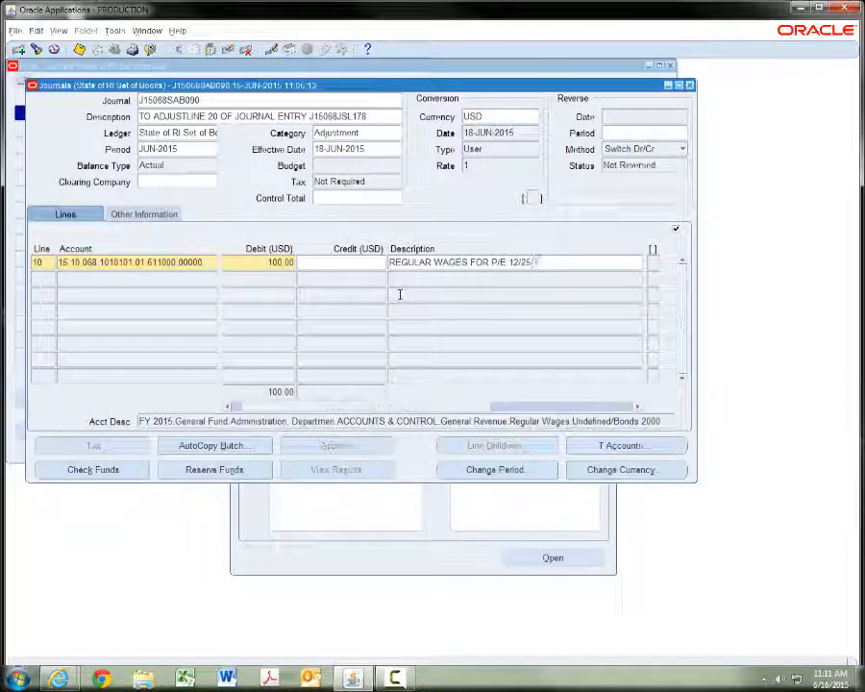
type("14 FO")
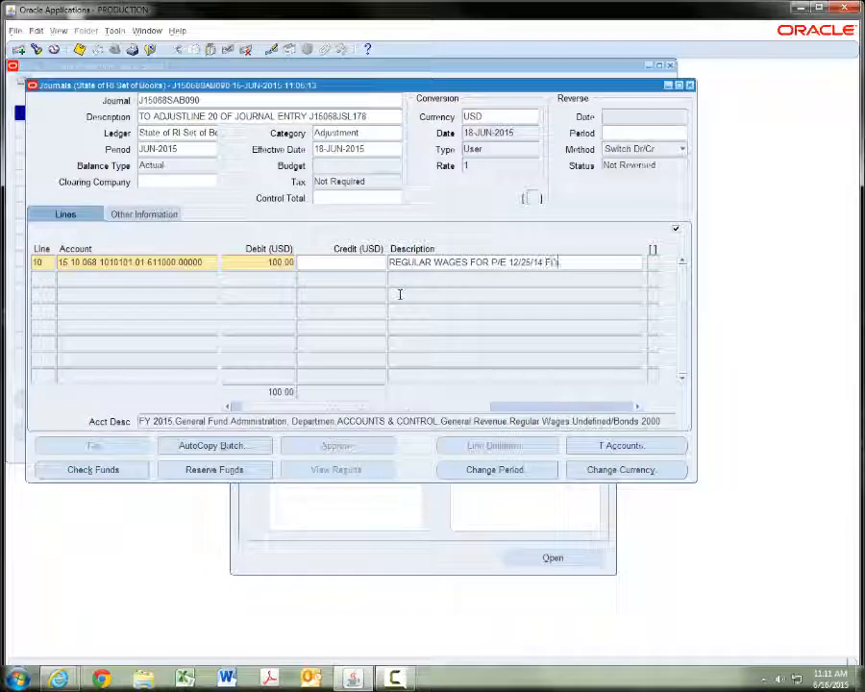
type("R J")
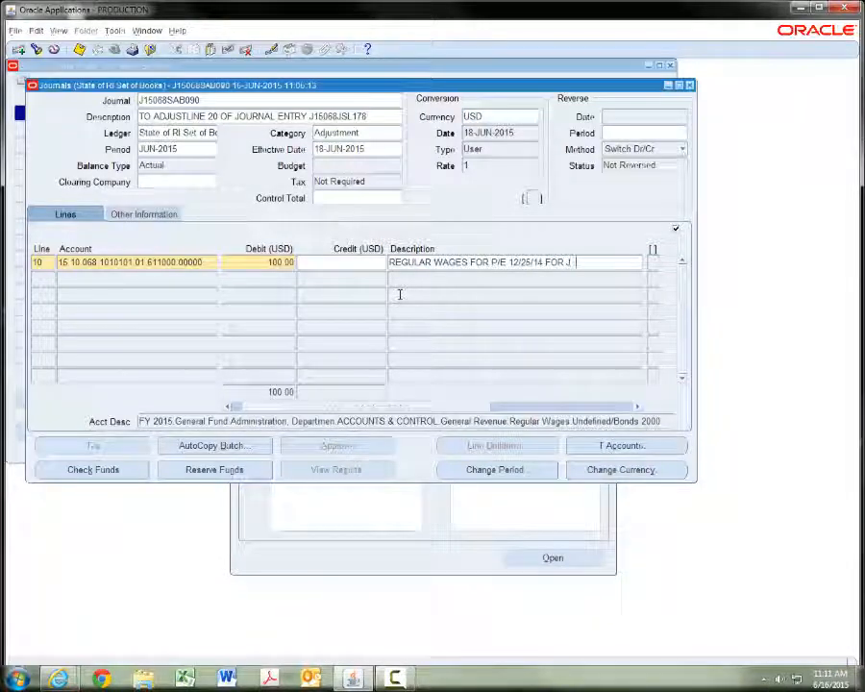
key("BackSpace")
type(". SMITH")
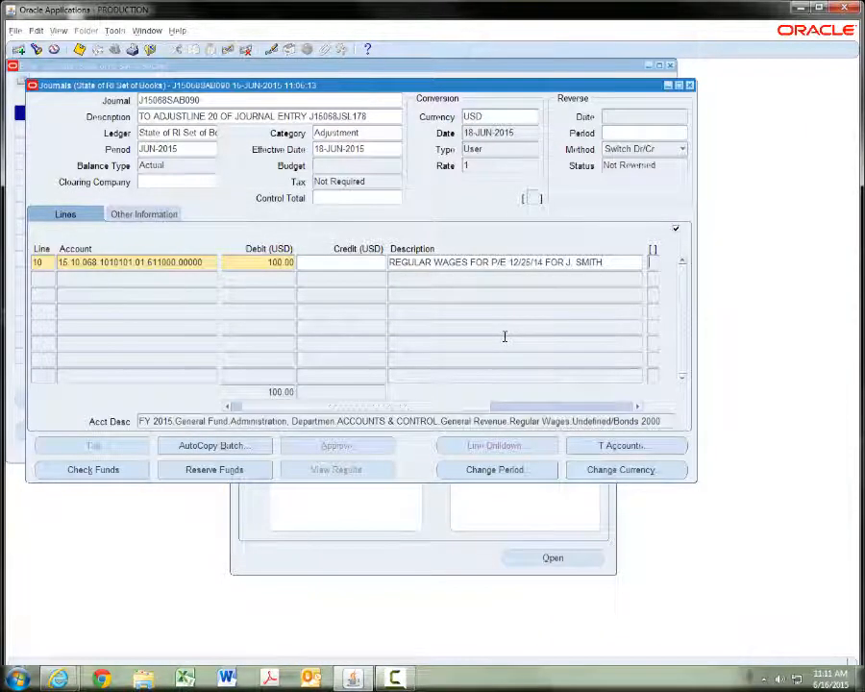
- Assign cost center 14:109 to line 10 and accept No for the tax invoice question
key("Tab")
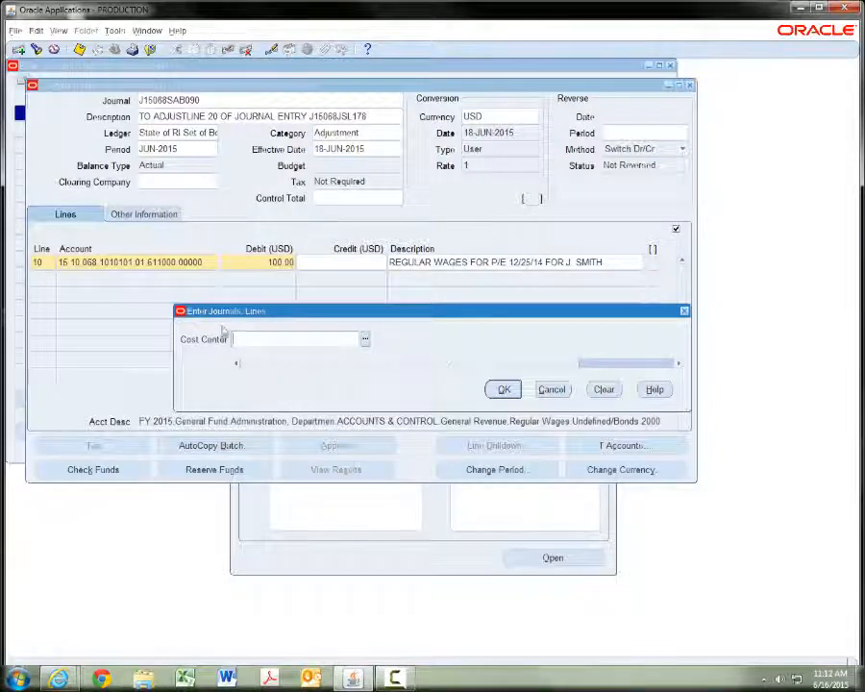
left_click(364, 339)
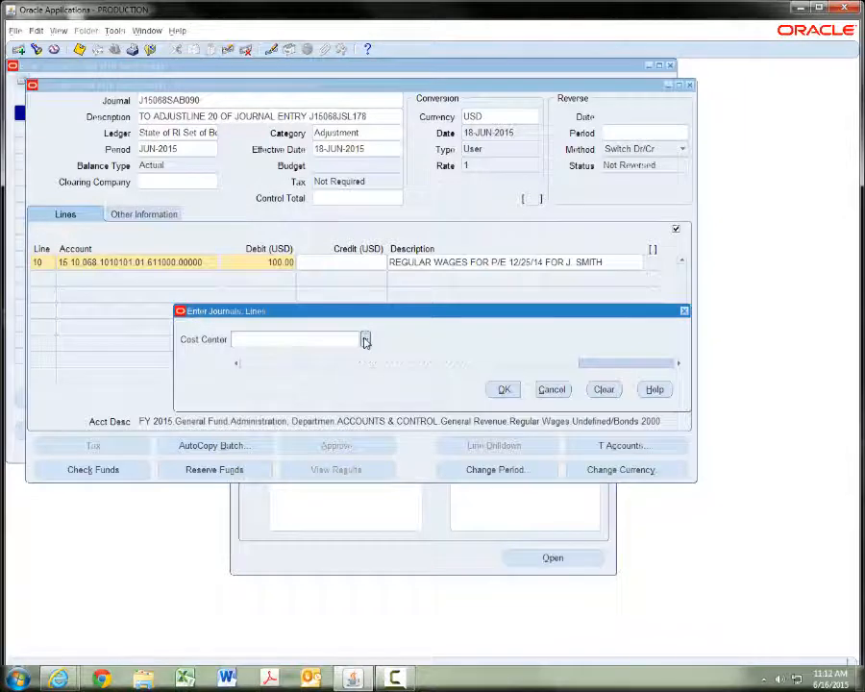
left_click(69, 325)
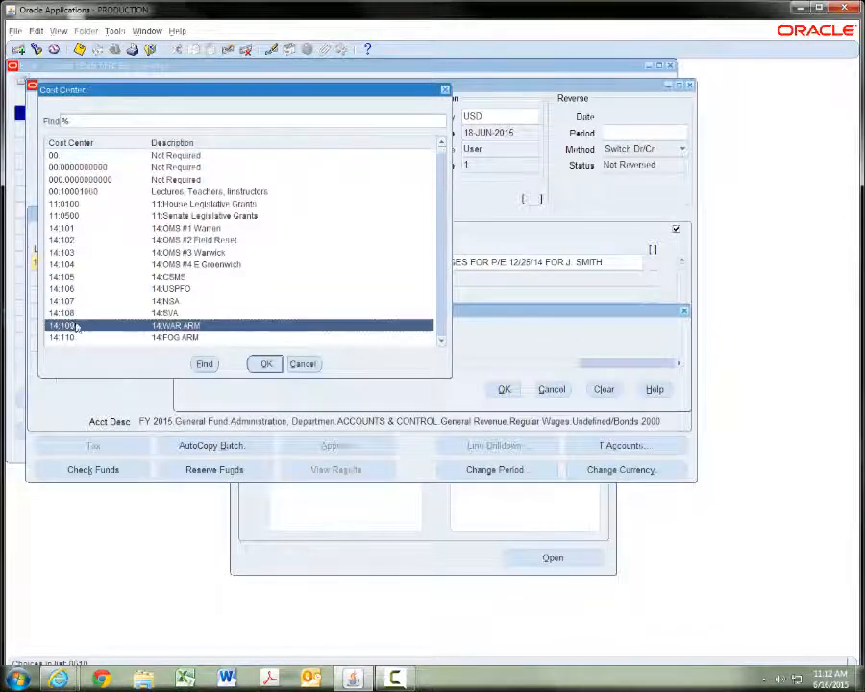
left_click(267, 363)
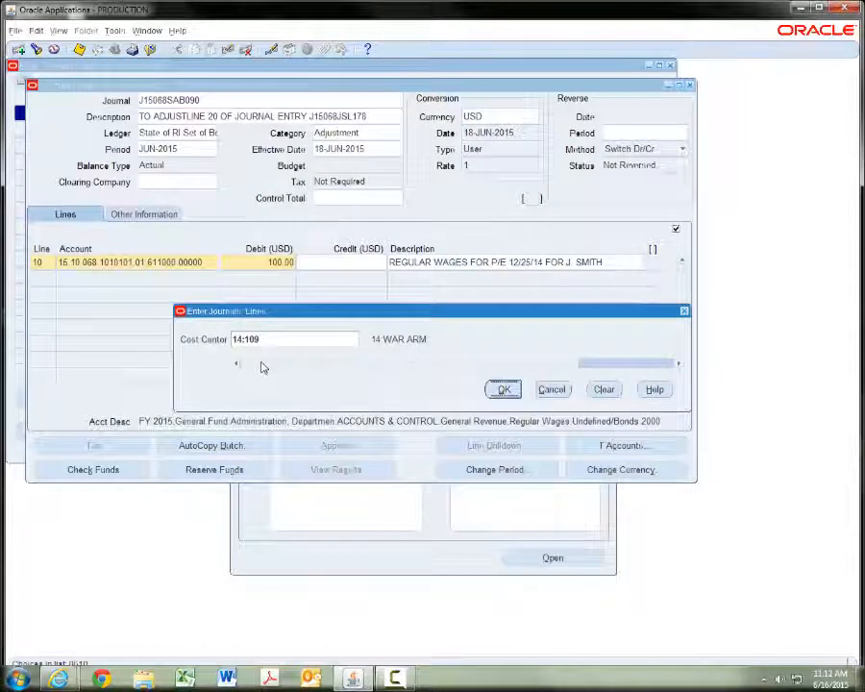
left_click(502, 390)
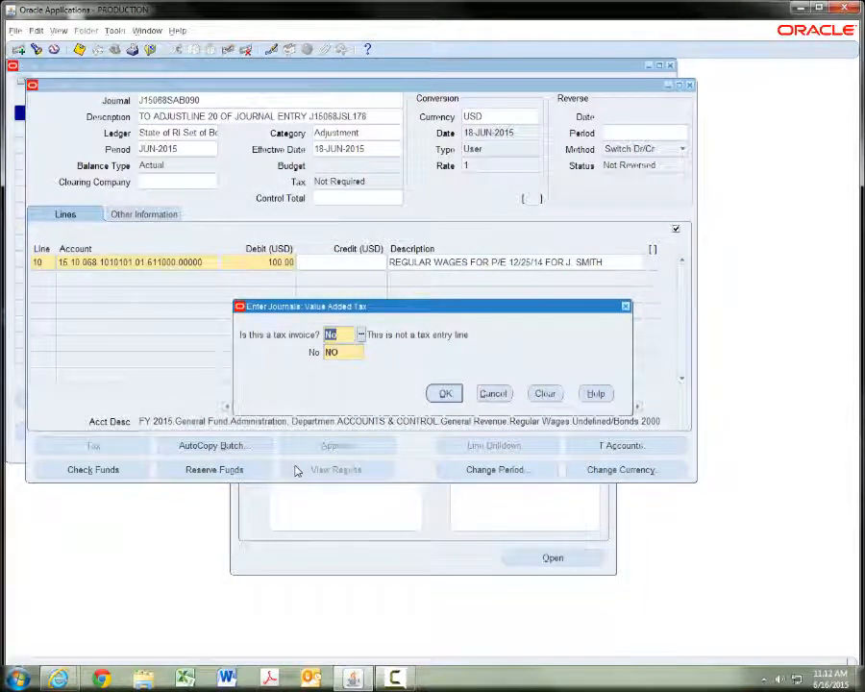
left_click(453, 393)
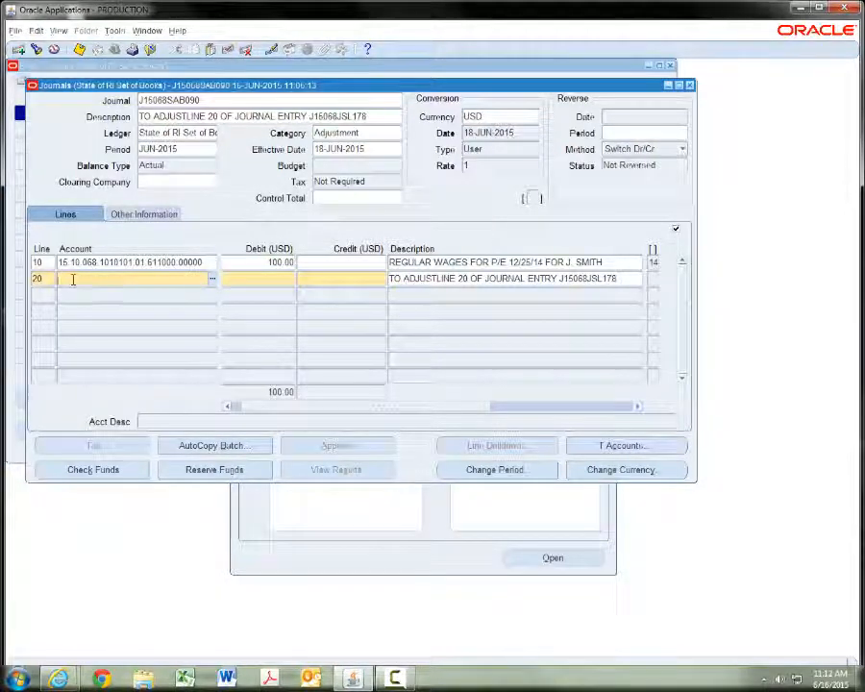
- Duplicate line 10's account into line 20 and clear it again
key("shift+F5")
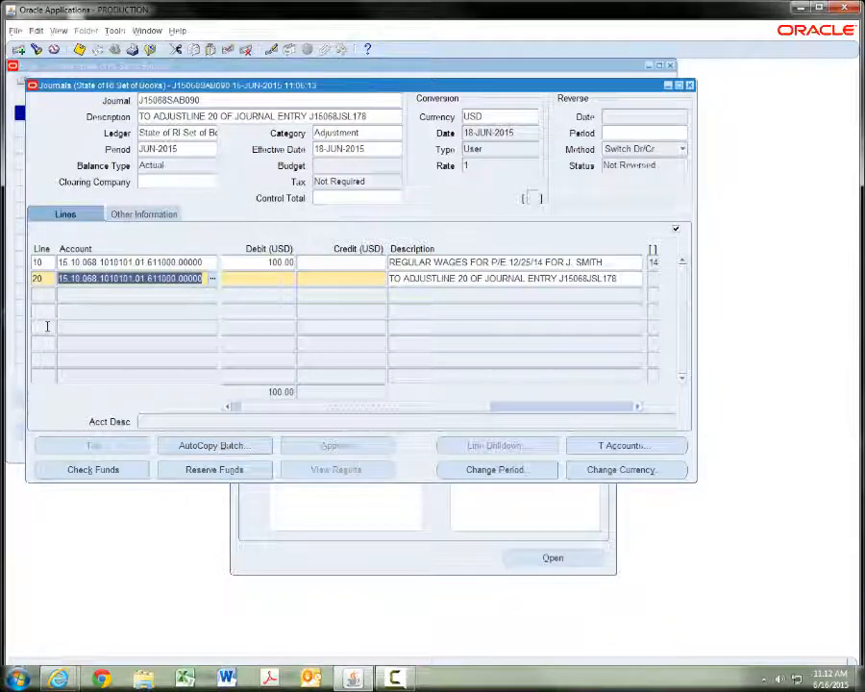
key("Delete")
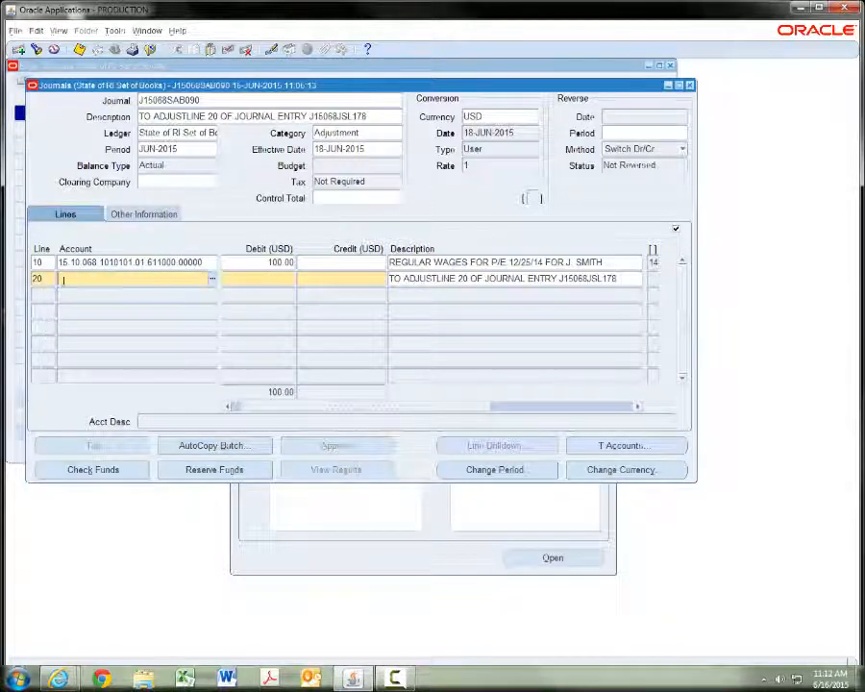
left_click(236, 275)
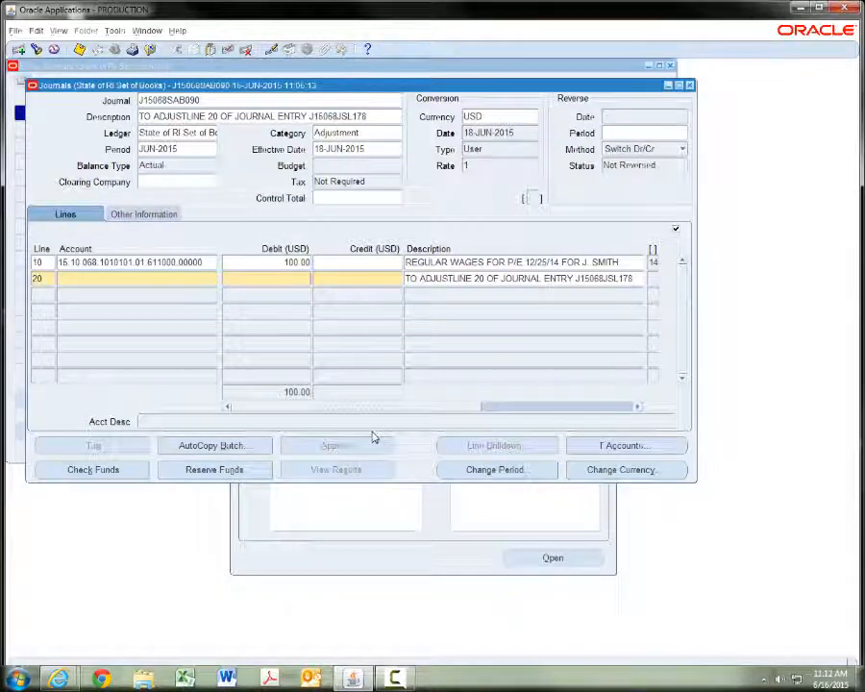
- Duplicate line 10's debit amount into line 20 and clear it again
key("shift+F5")
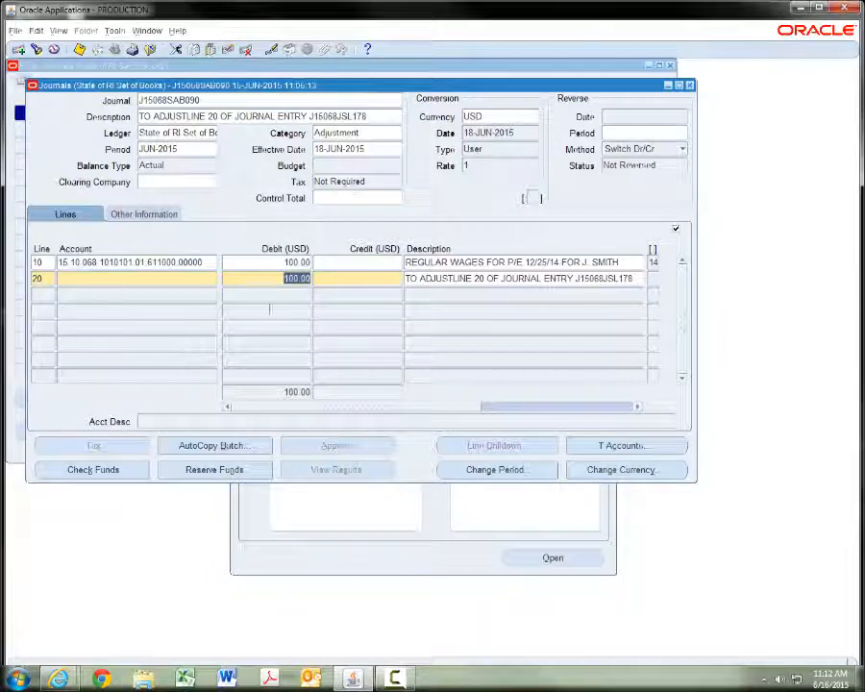
key("Delete")
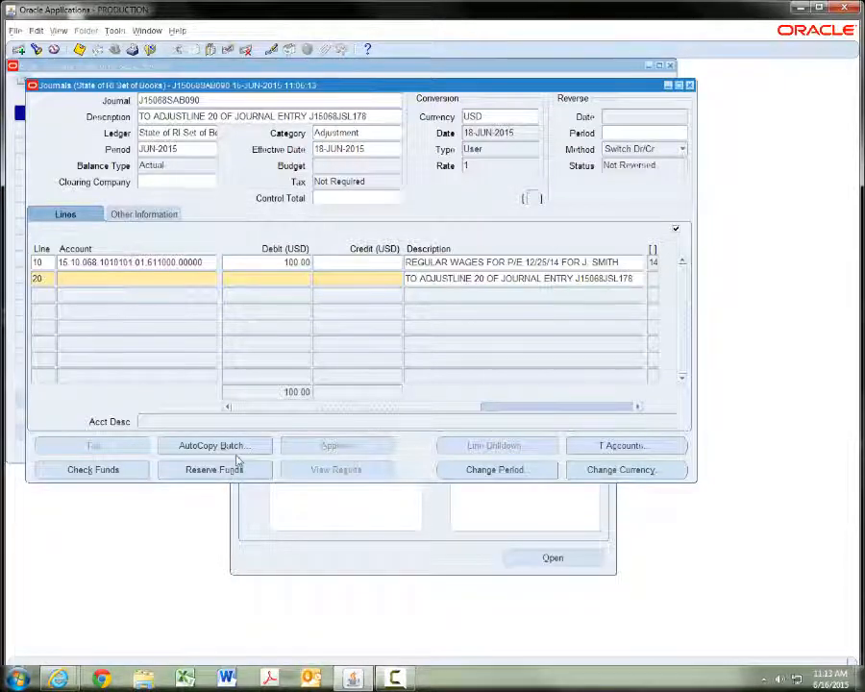
- Enter the account 15.10.068.1010101.01.612000.00000 on journal line 20
left_click(81, 274)
type("15.10")
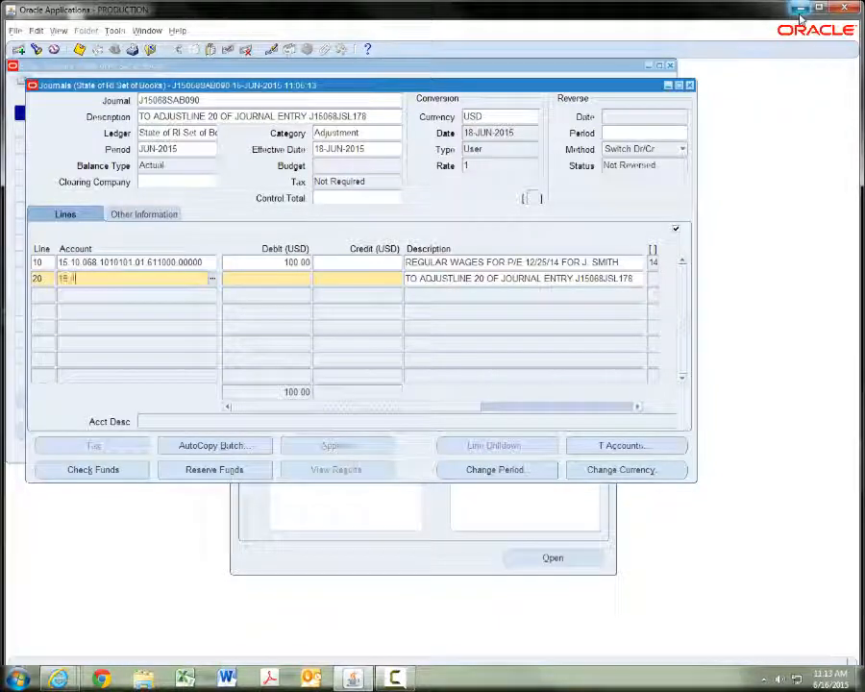
type(".068")
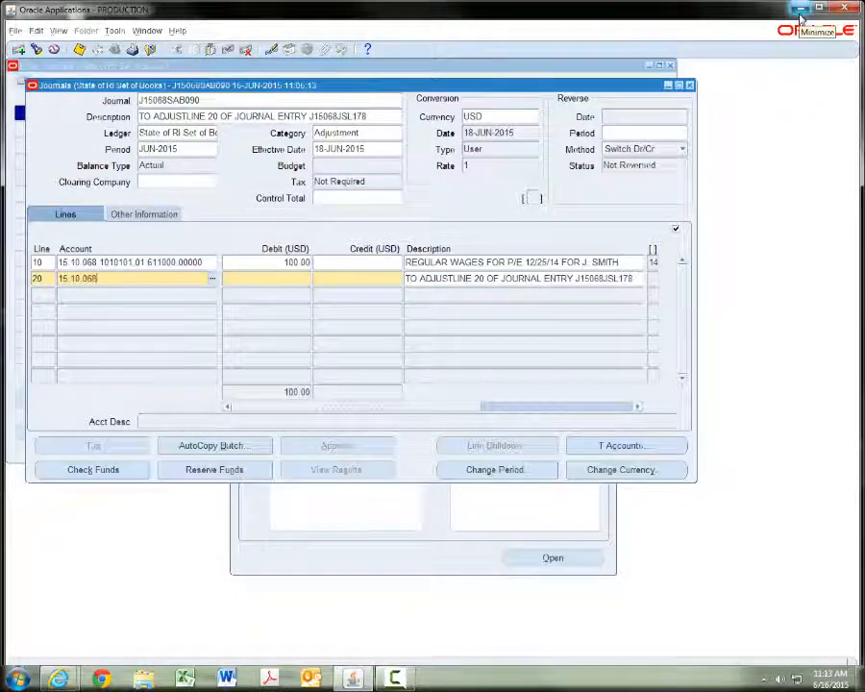
type(".10101")
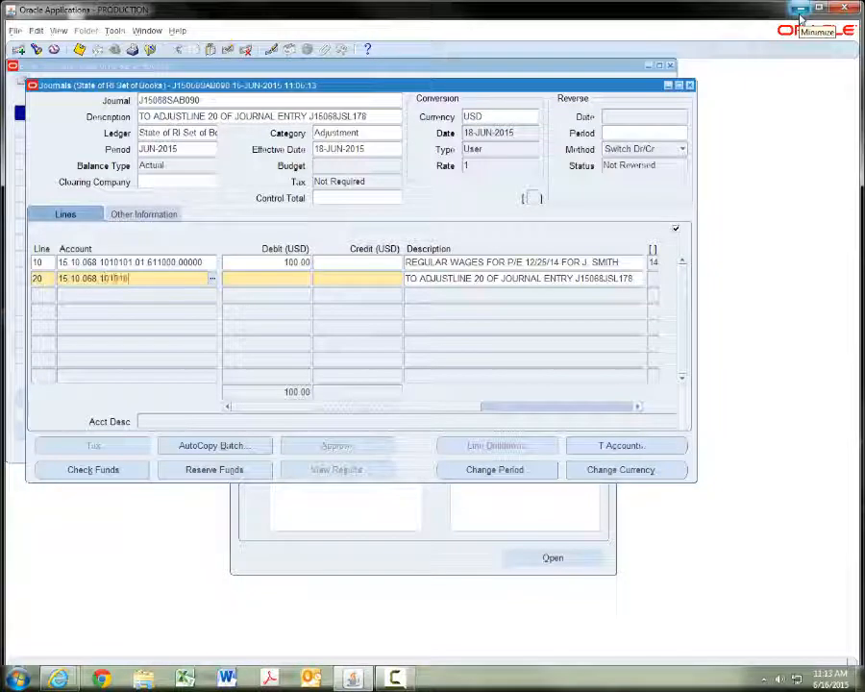
type("01.01")
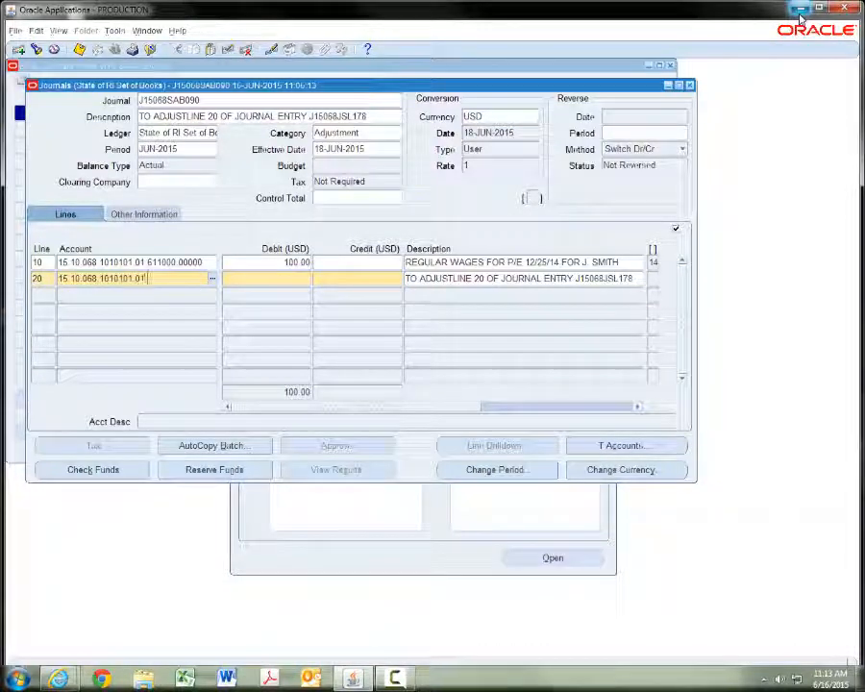
type(".6120")
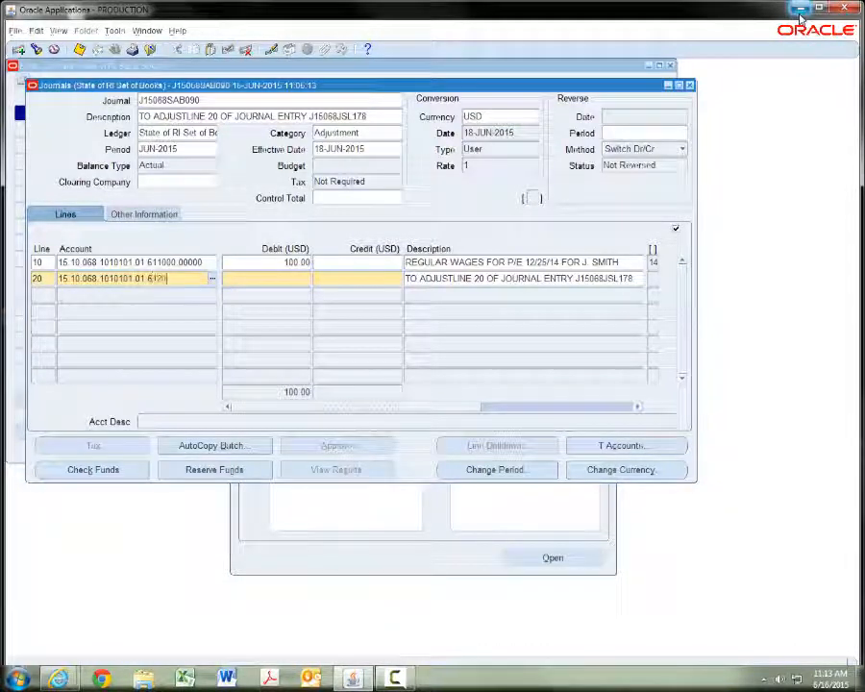
type("00.00000")
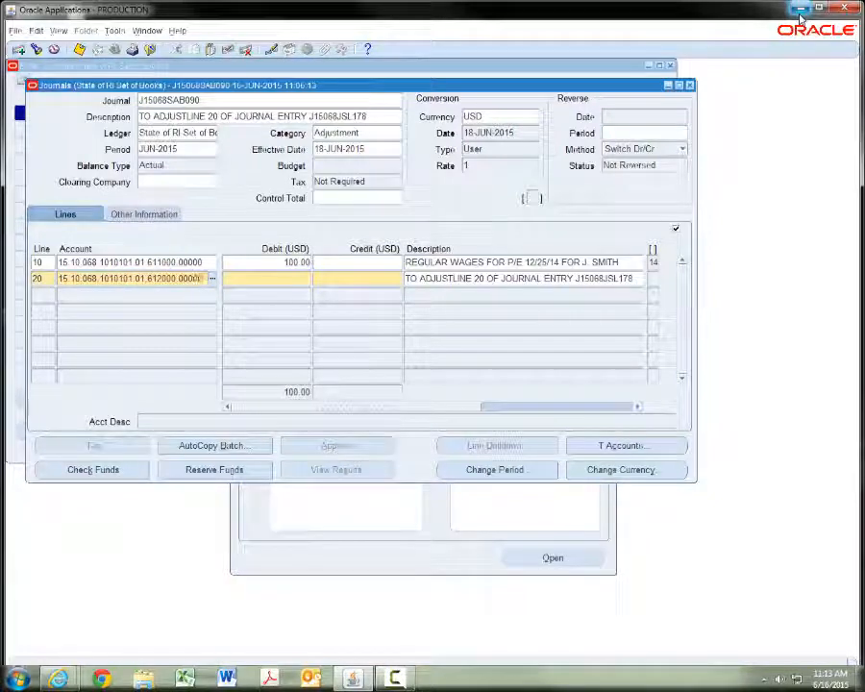
- Enter a credit of 80.00 on line 20
key("Tab")
key("Tab")
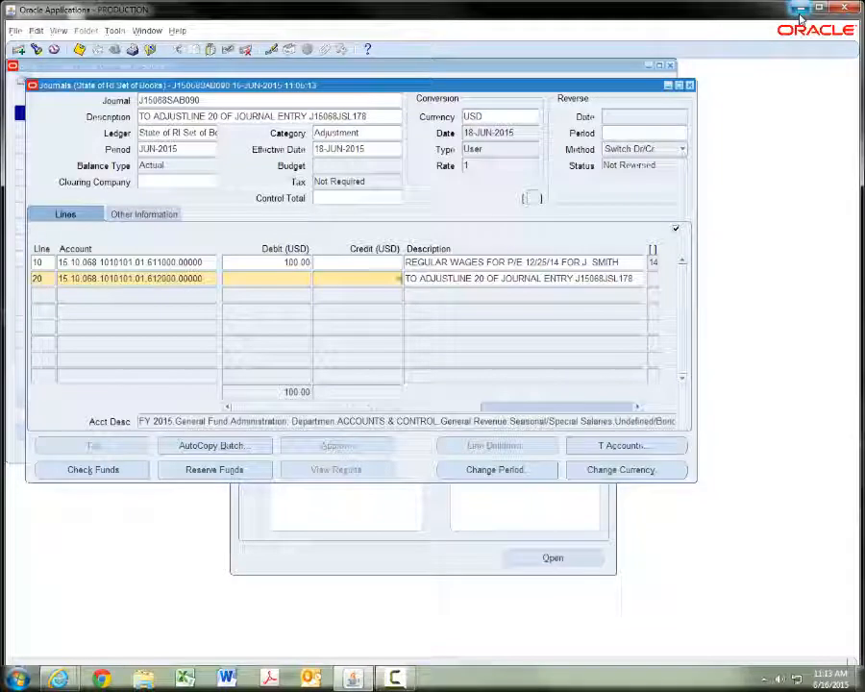
type("80")
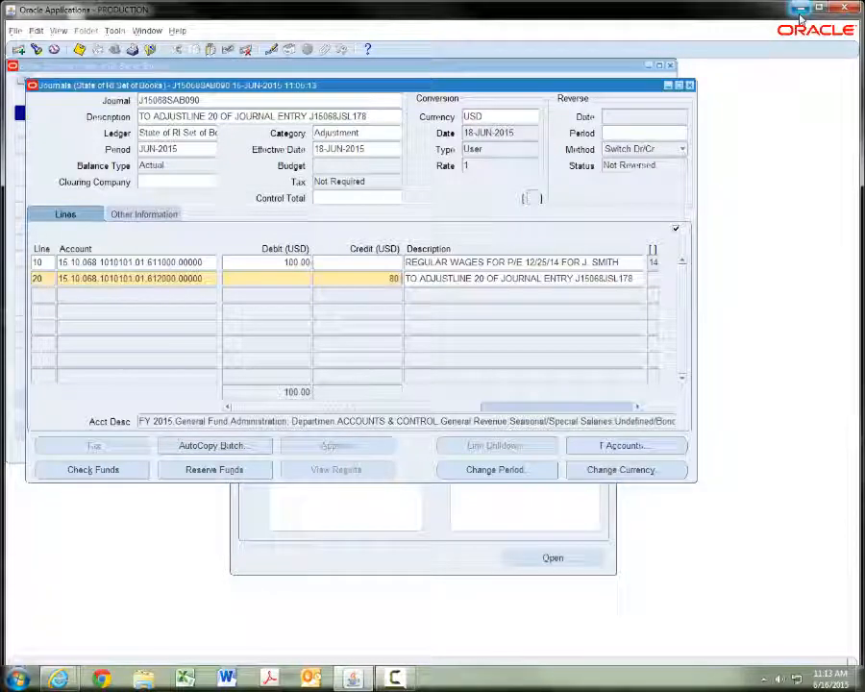
type(".00")
key("Tab")
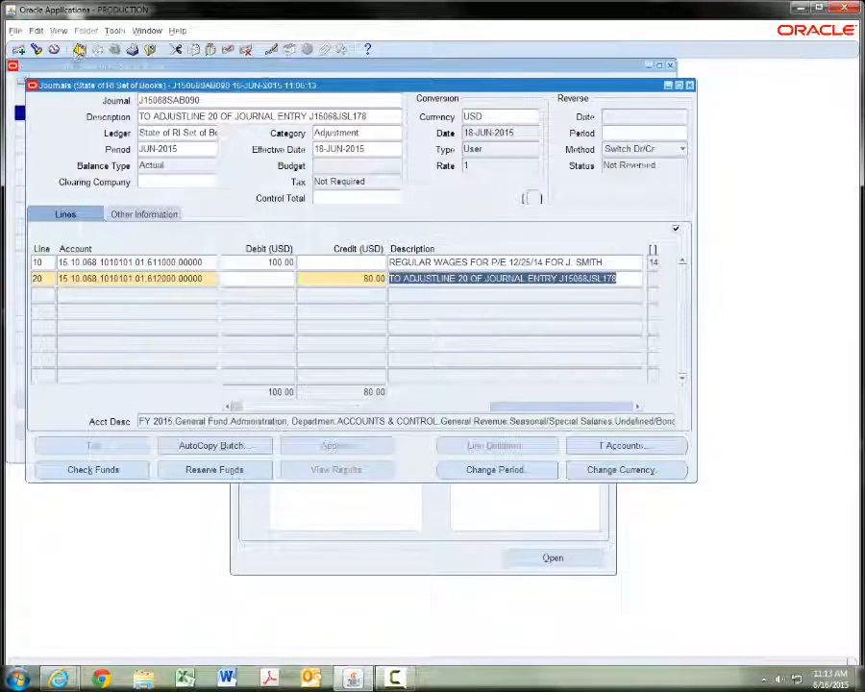
- Try to save the journal and decline saving it with unequal debits and credits
left_click(79, 49)
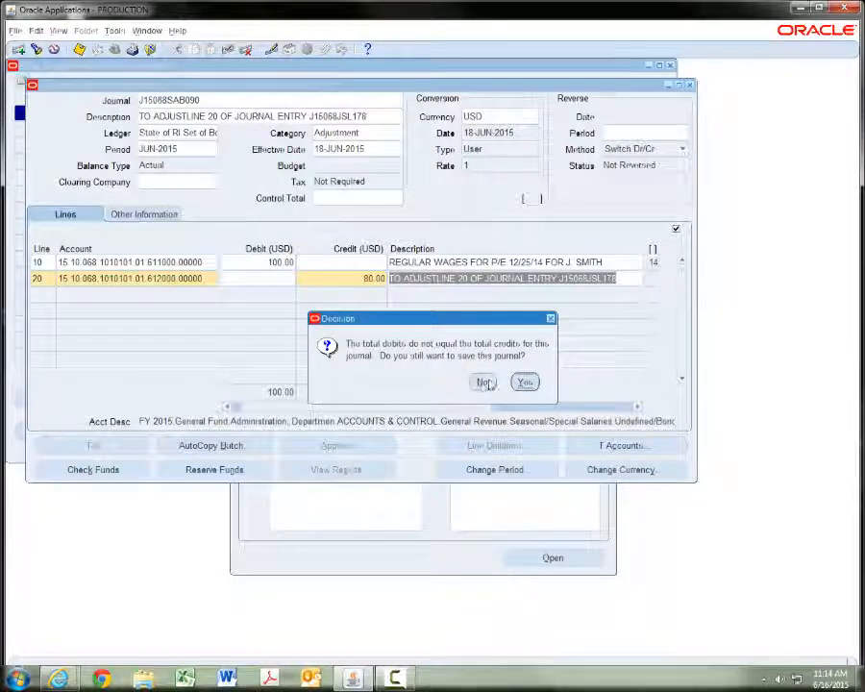
left_click(480, 383)
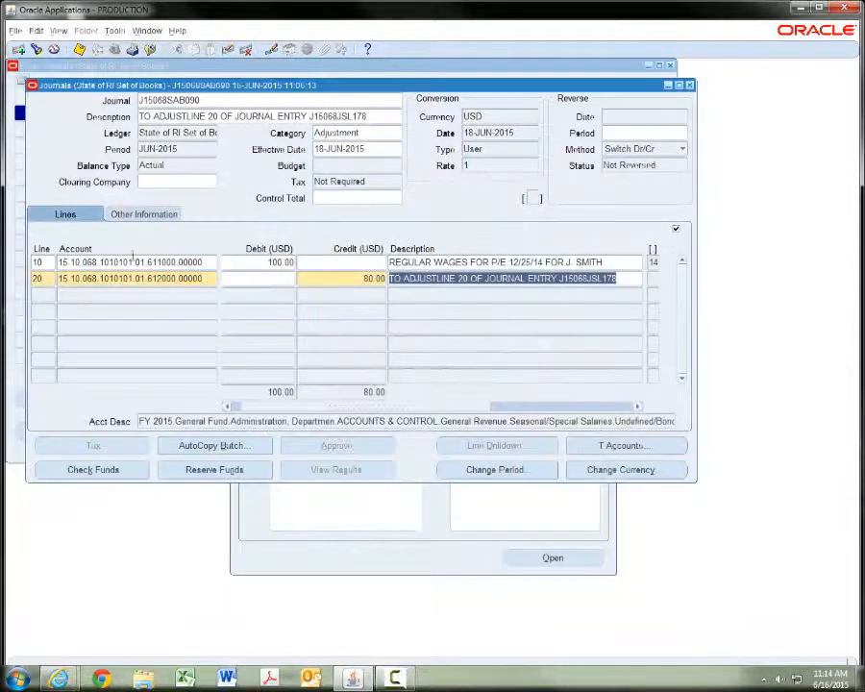
- Add line 30 with the account 15.10.068.1010101.01.614100.00000
left_click(67, 295)
type("15")
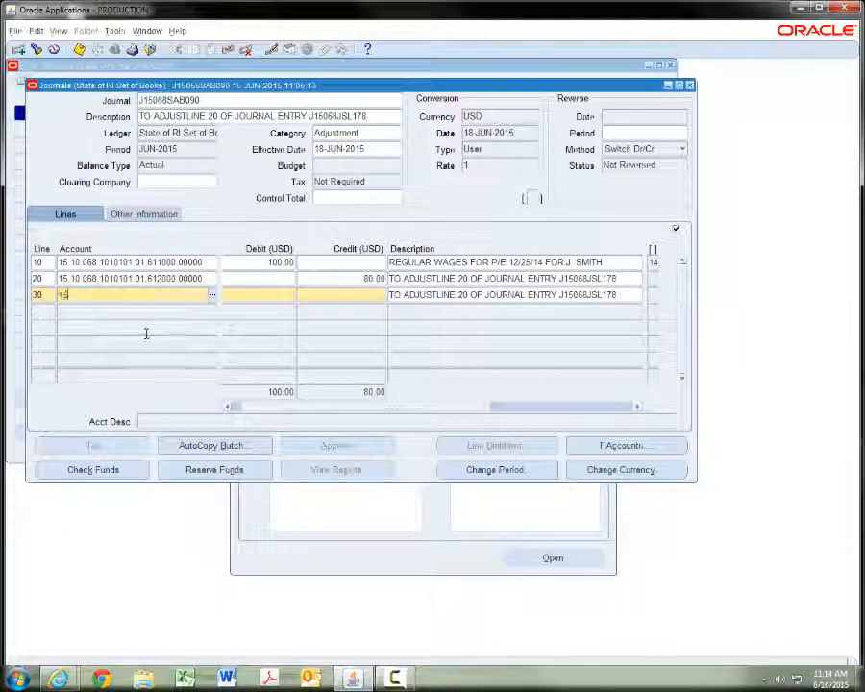
type(".10.068")
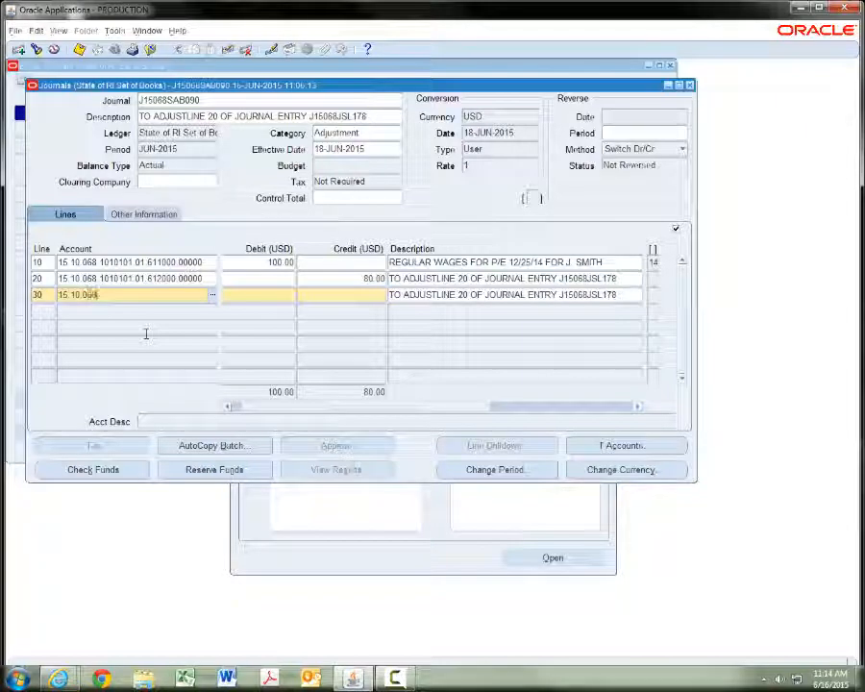
type(".101010")
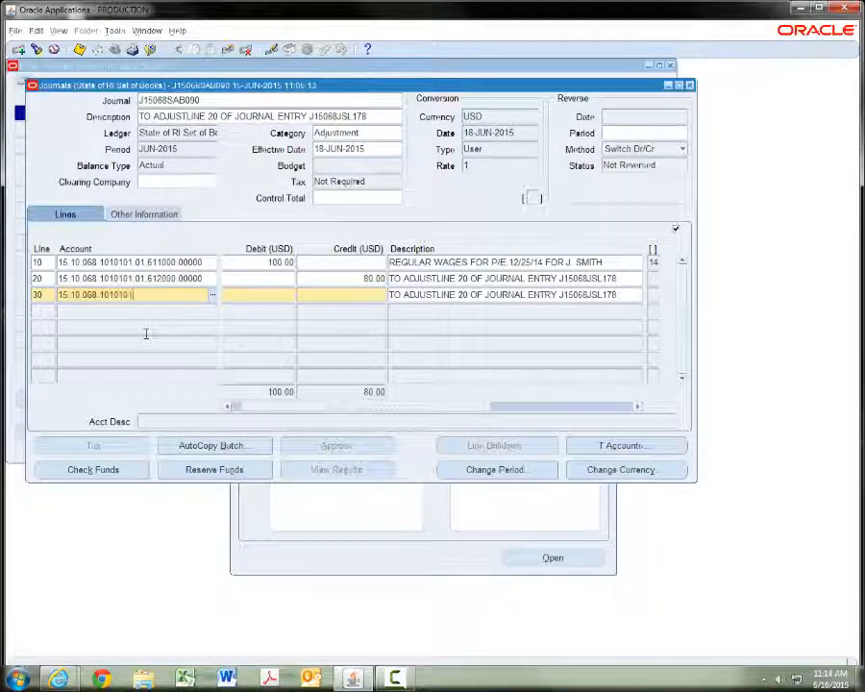
type("1.01.6141")
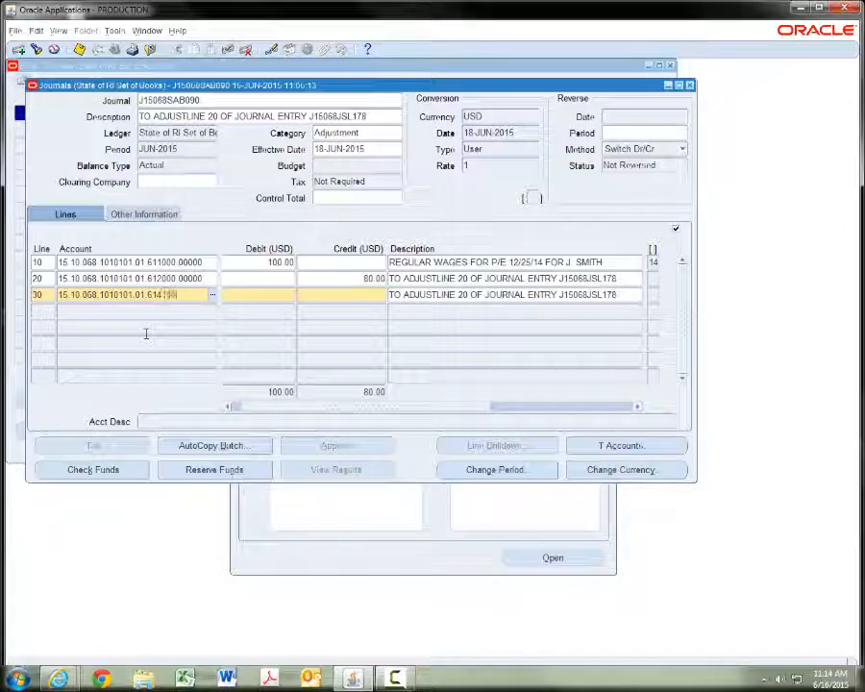
type("00")
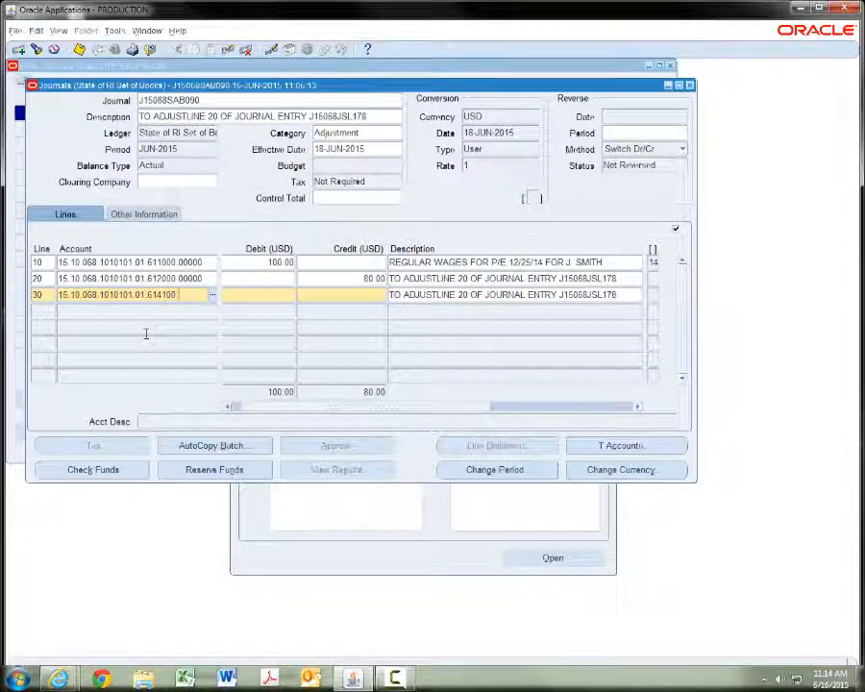
type(".0000")
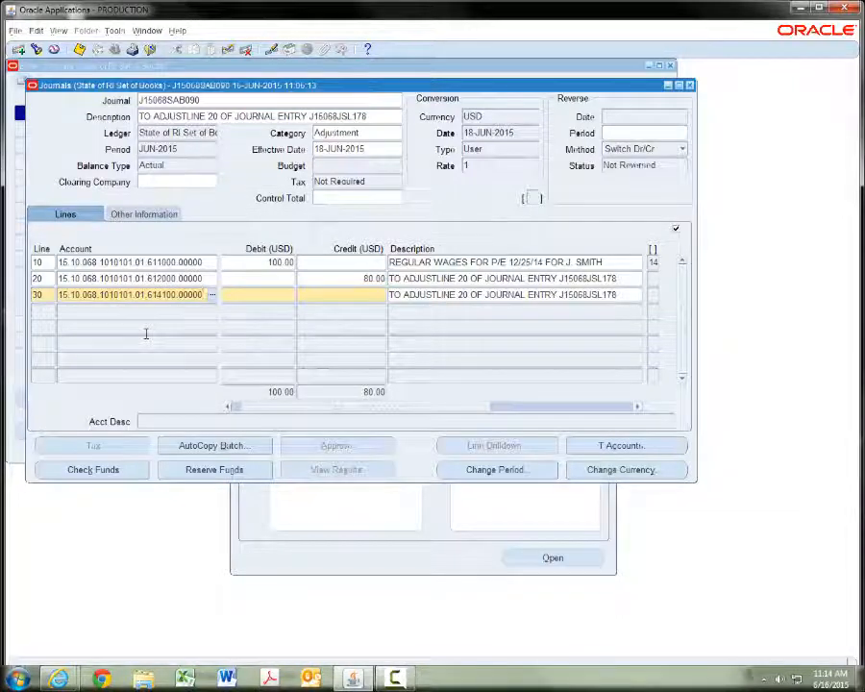
type("0")
- Enter a credit of 20.00 on line 30
key("Tab")
key("Tab")
type("20")
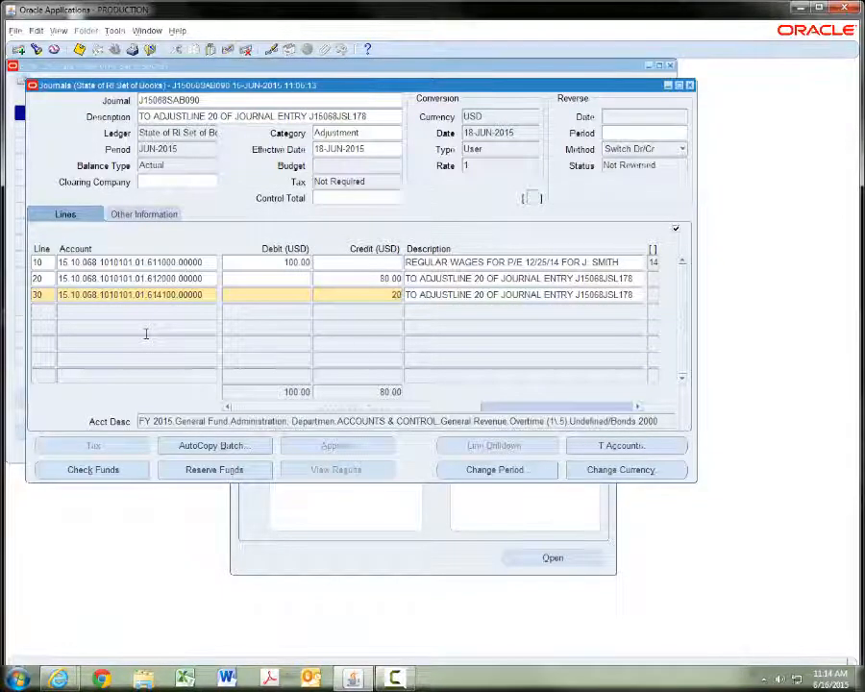
key("Tab")
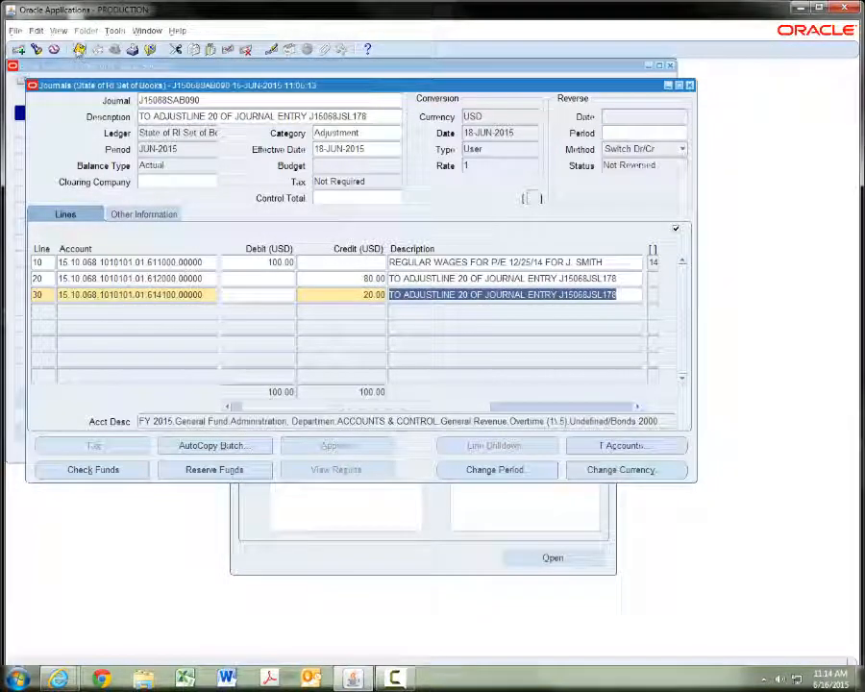
- Save the balanced journal and reserve funds for it
left_click(79, 49)
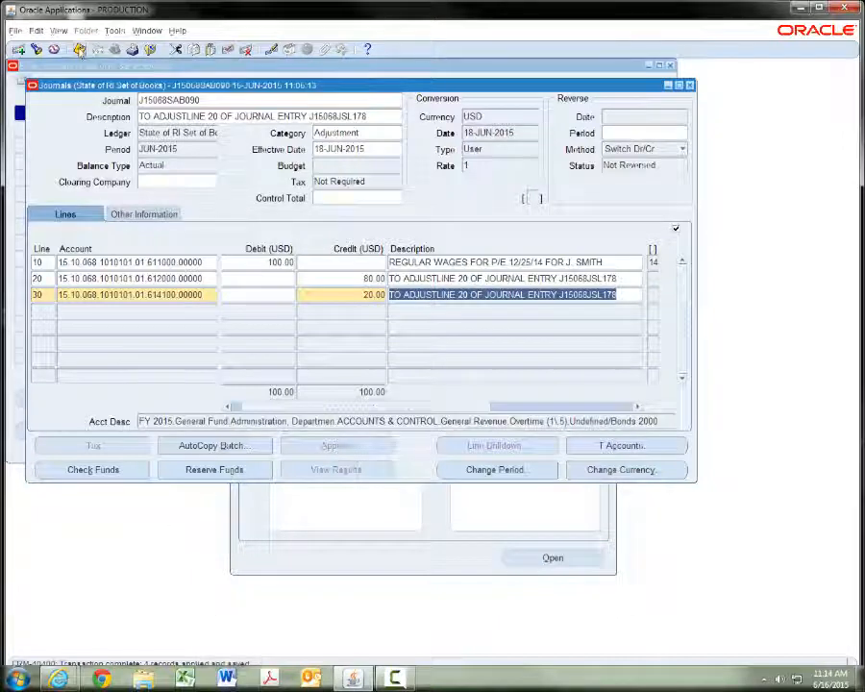
left_click(81, 50)
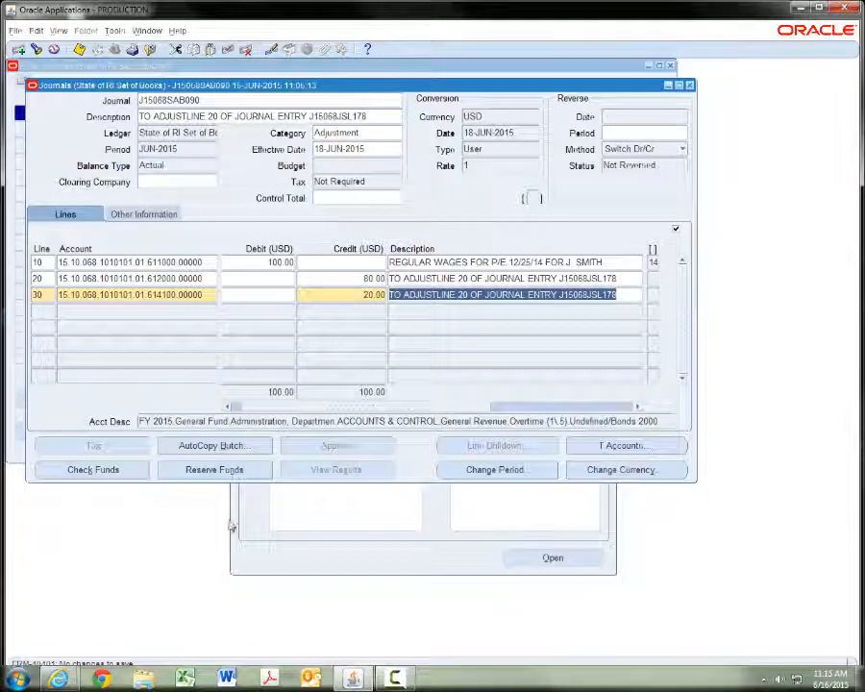
left_click(213, 471)
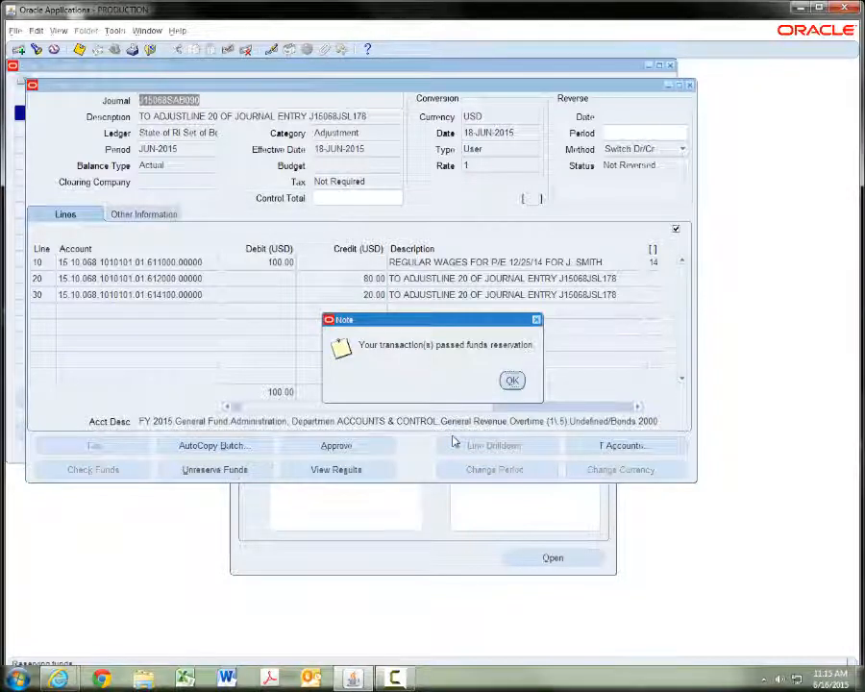
left_click(512, 381)
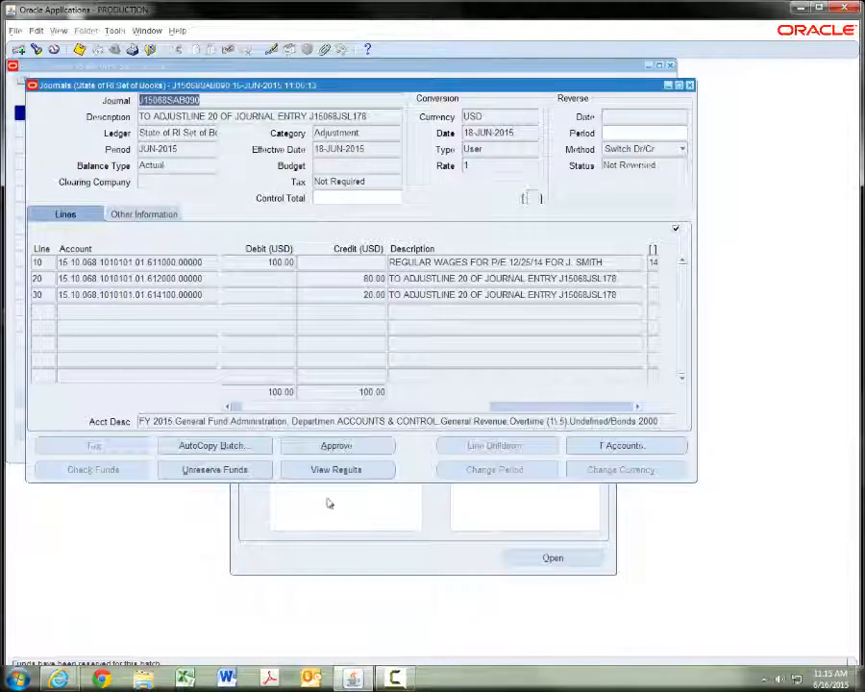
- Submit the journal batch for approval and close the journal entry and journal list windows
left_click(334, 448)
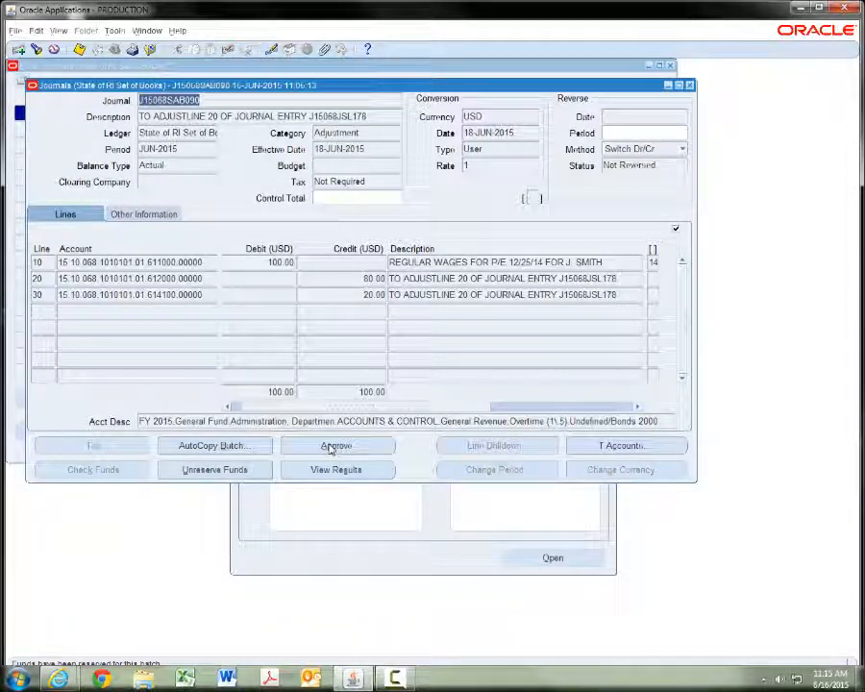
left_click(331, 449)
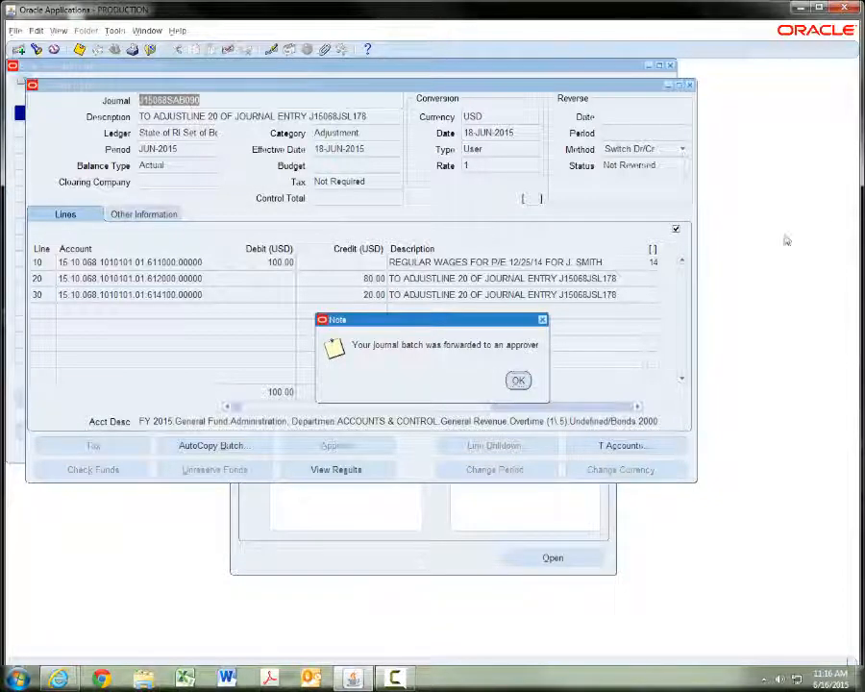
left_click(519, 381)
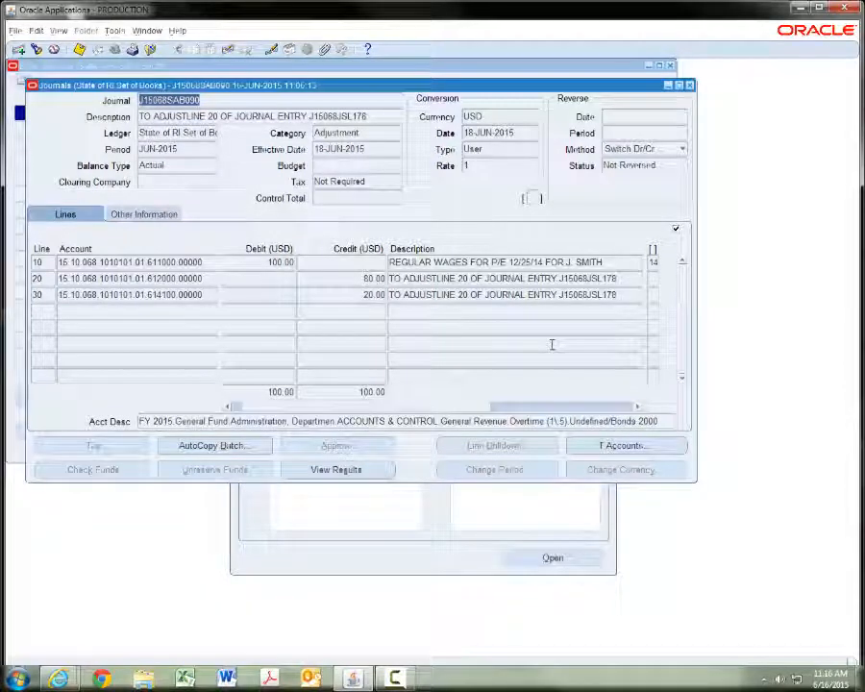
left_click(689, 86)
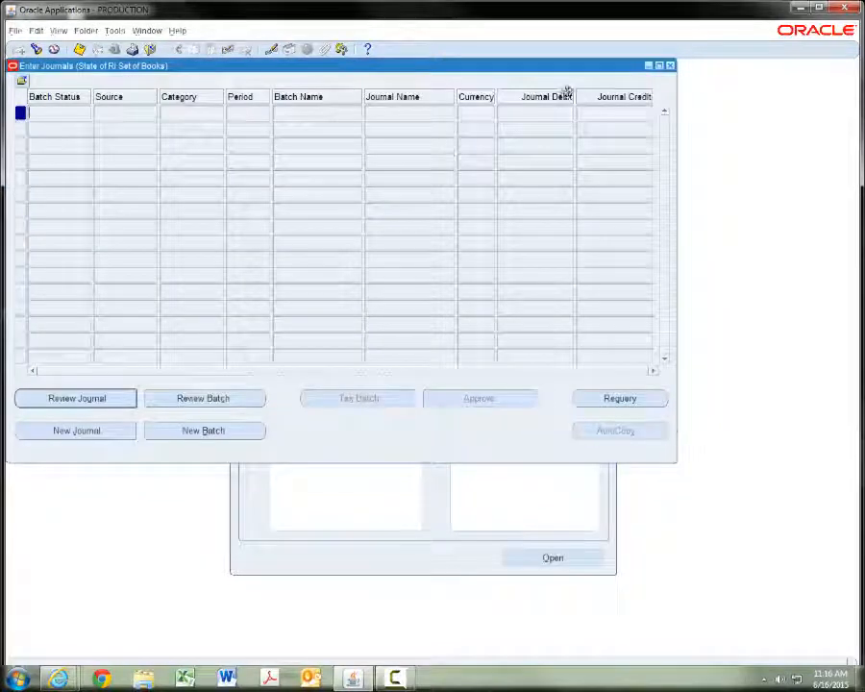
left_click(670, 65)
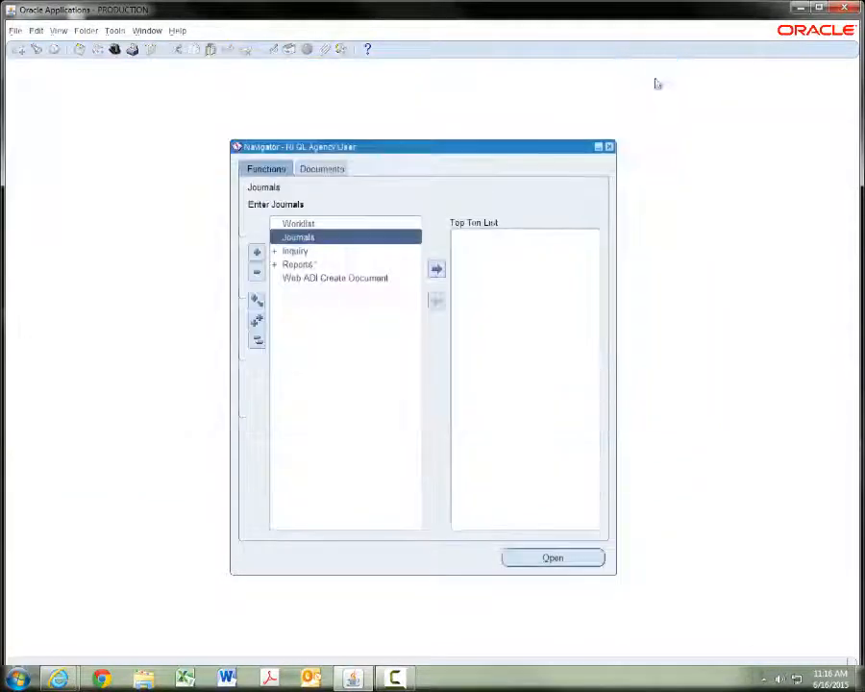
- Open the Journals function and find the journal named MODIFY TEST
double_click(295, 240)
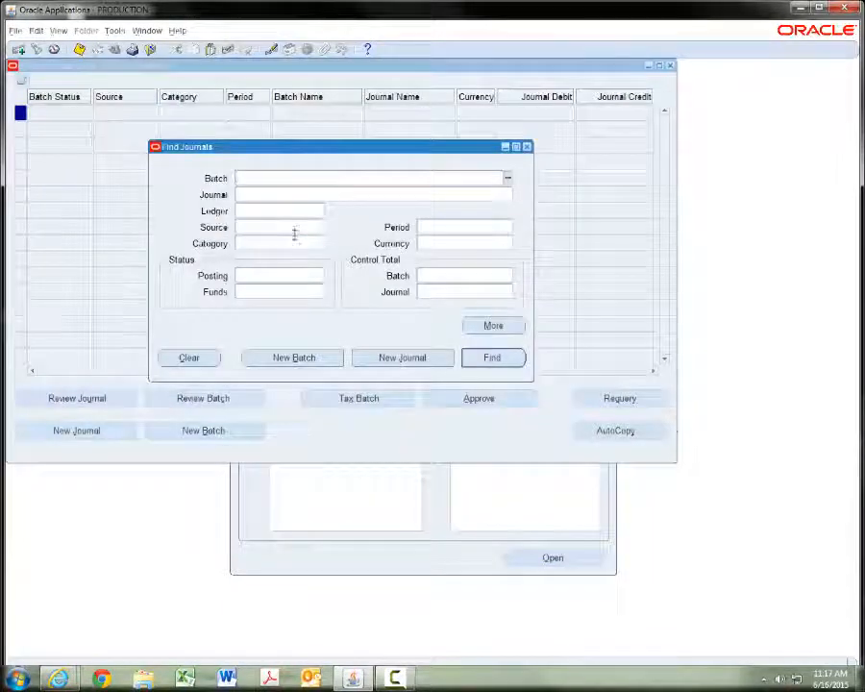
left_click(242, 193)
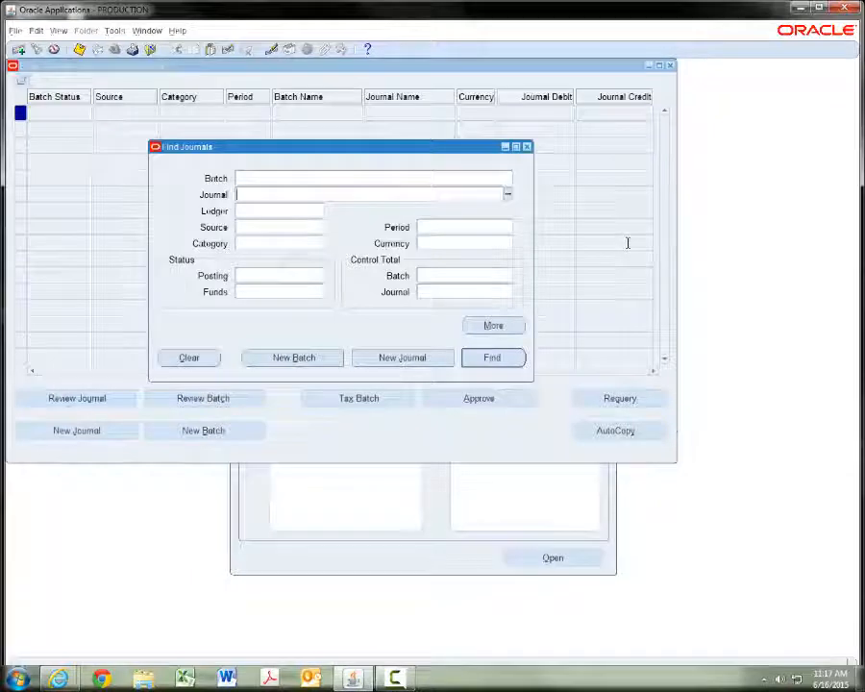
type("MODIFY T")
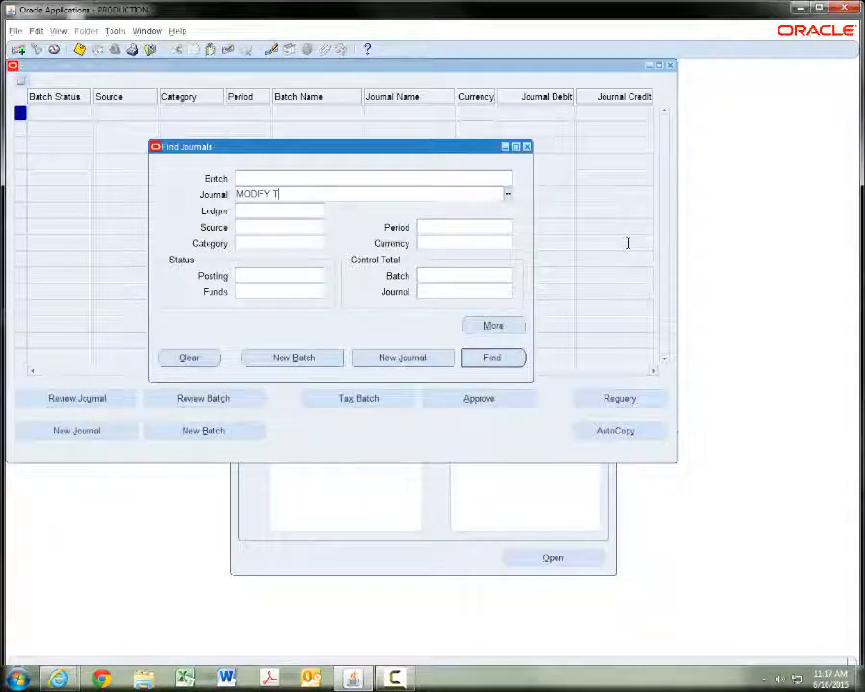
type("EST")
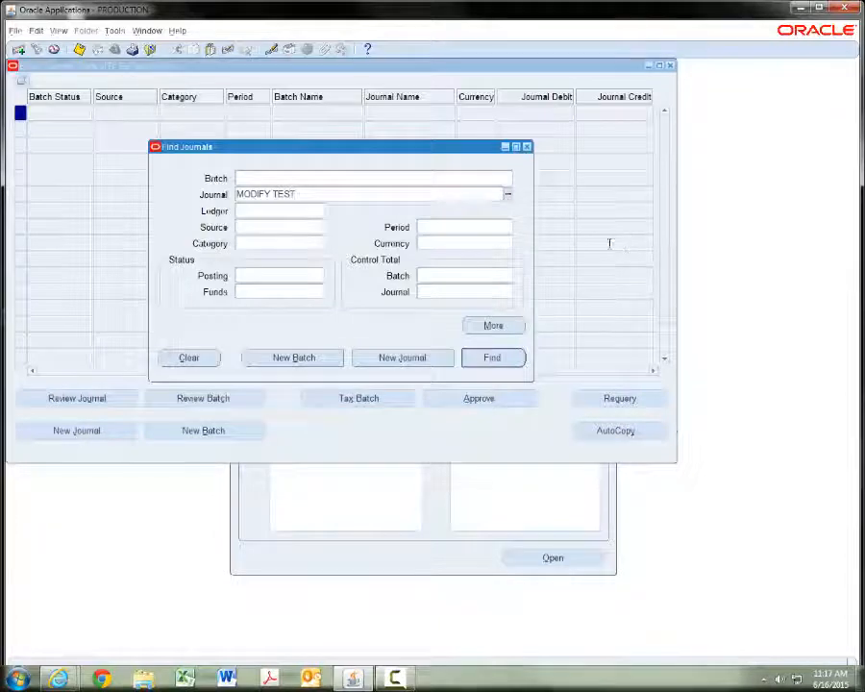
left_click(487, 357)
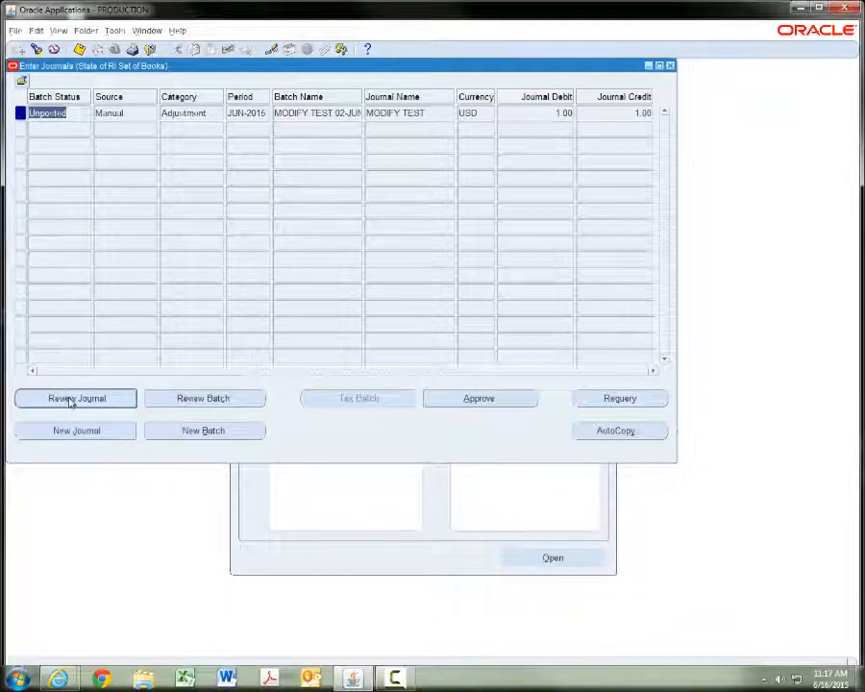
- Open the MODIFY TEST journal for review and unreserve its funds
left_click(65, 398)
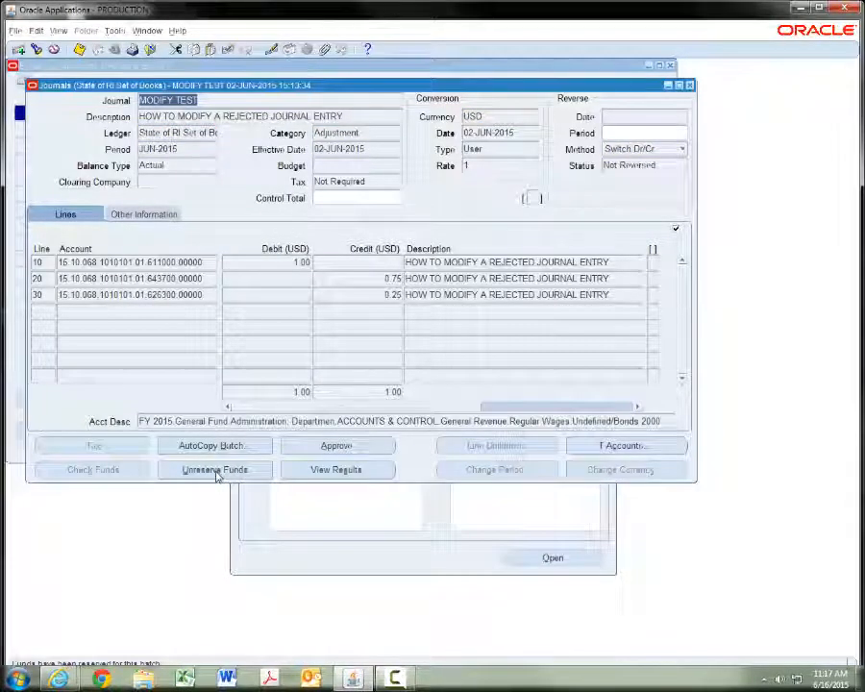
left_click(217, 471)
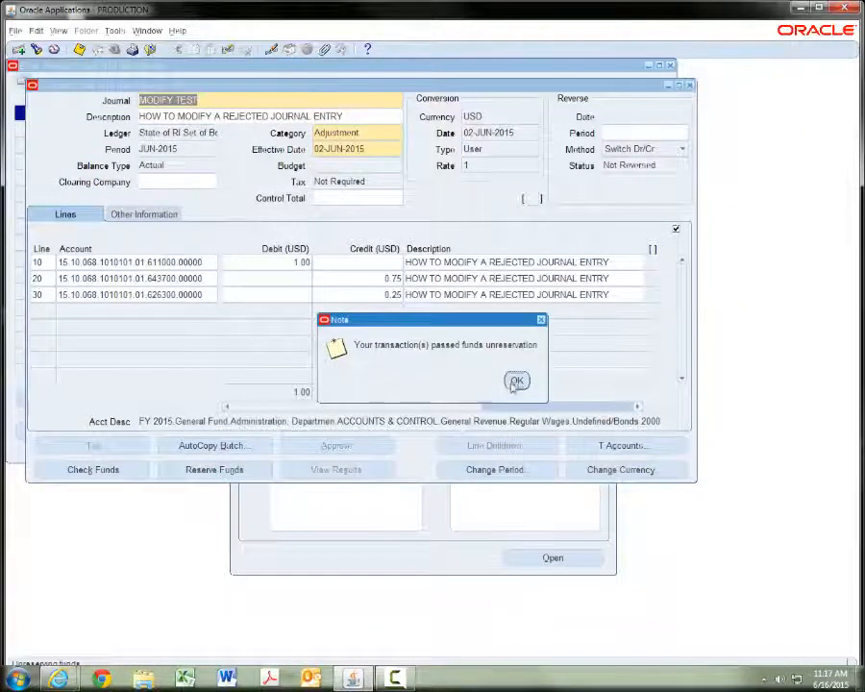
left_click(517, 382)
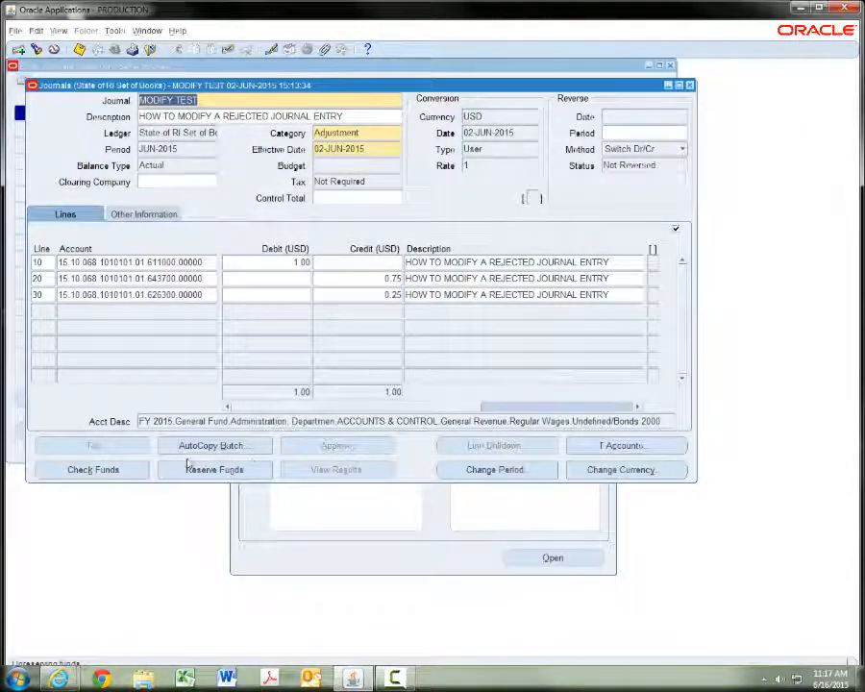
- Set the debit on line 10 to 2.00 and the credit on line 20 to 1.75
left_click(282, 260)
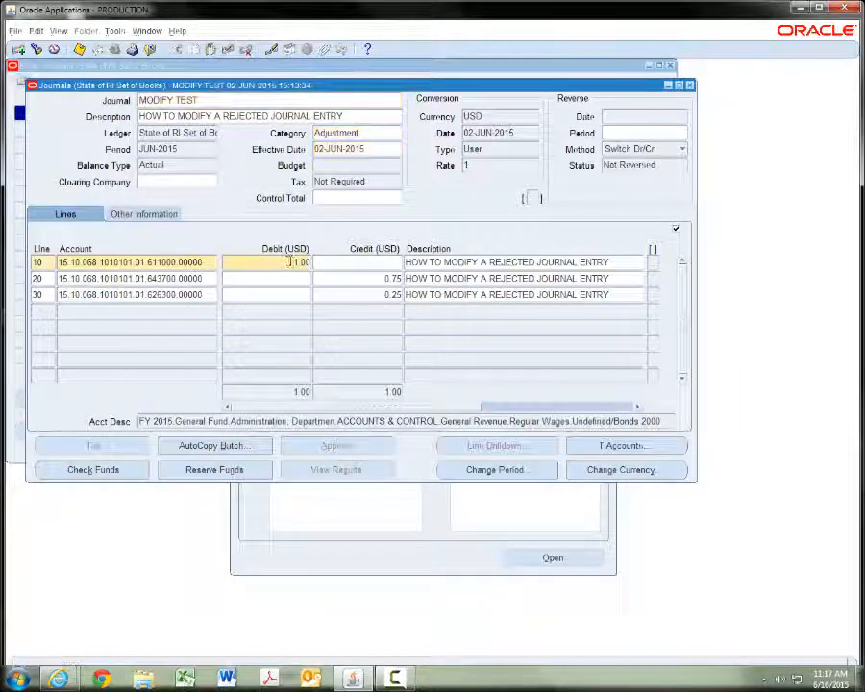
double_click(300, 262)
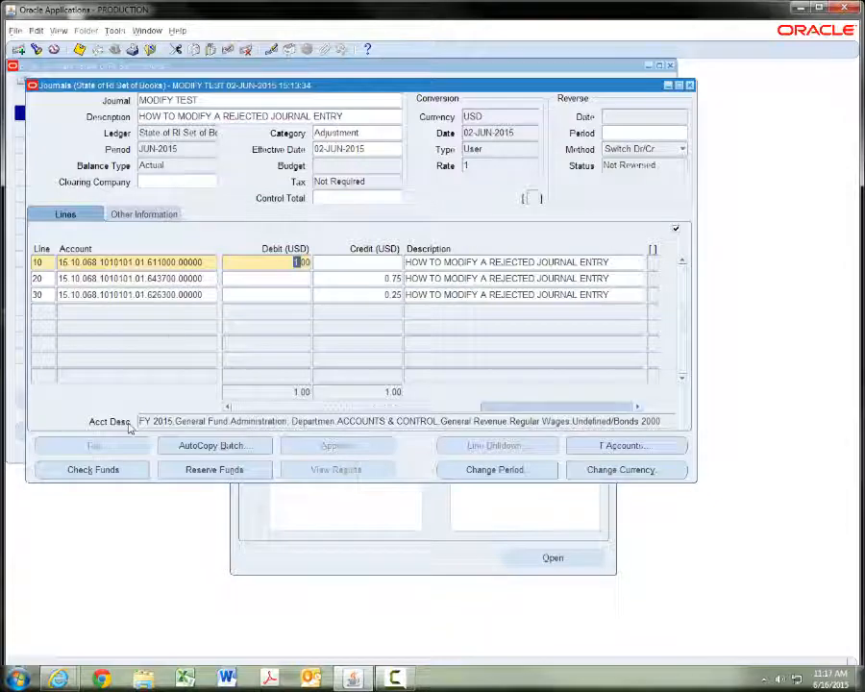
type("2.00")
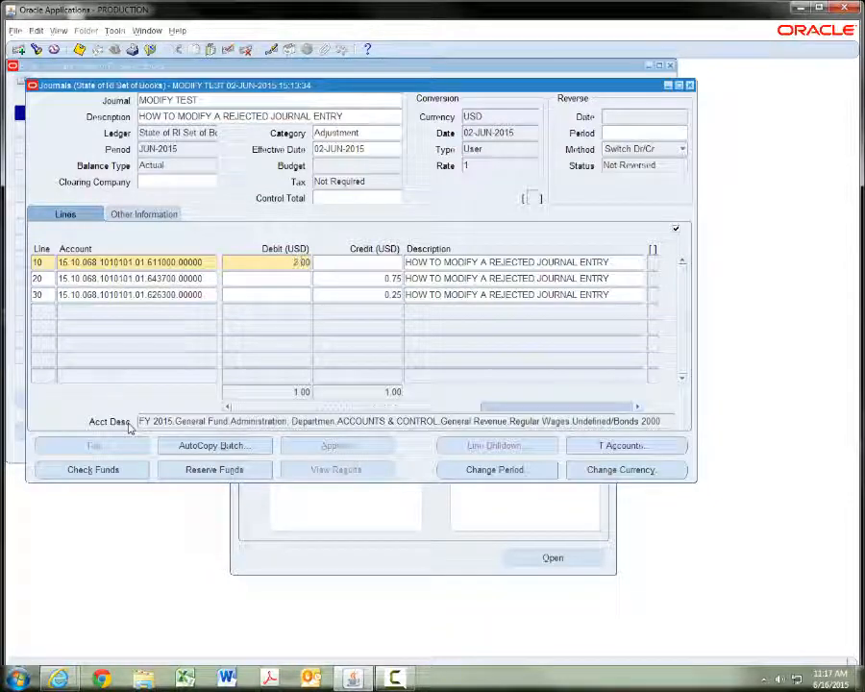
left_click(370, 279)
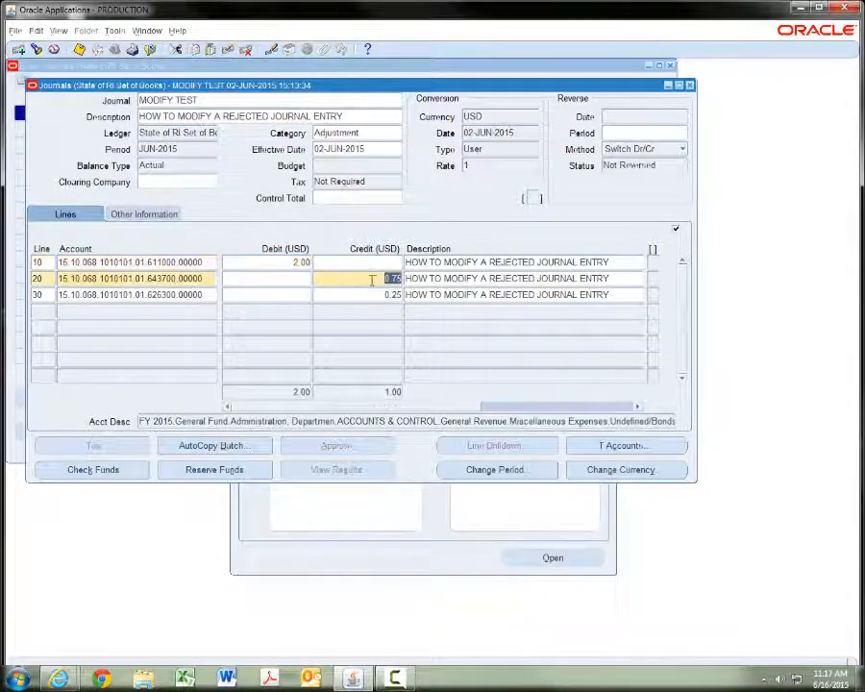
key("BackSpace")
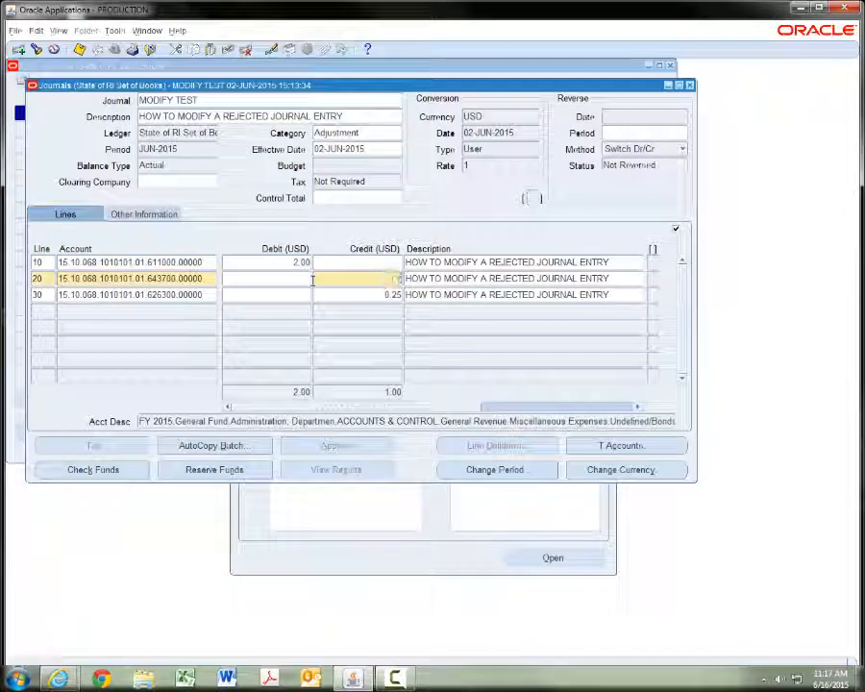
type("1.75")
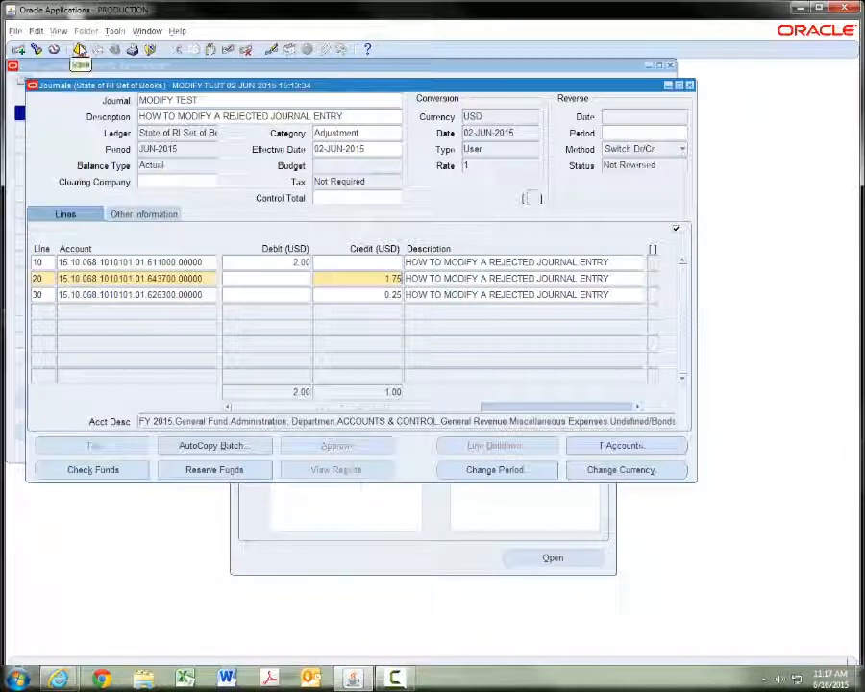
- Save the modified MODIFY TEST journal and reserve funds for it
left_click(80, 49)
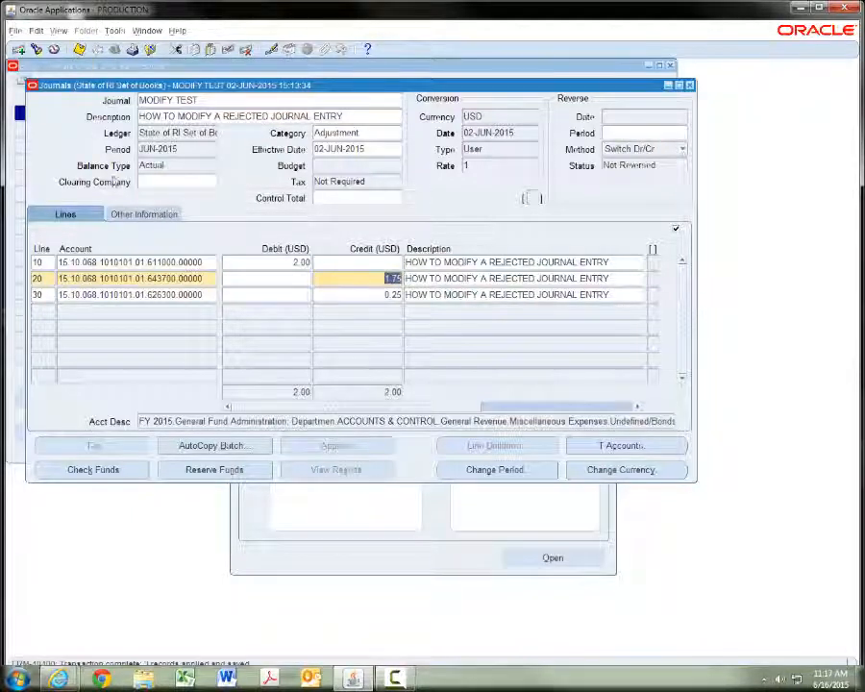
left_click(226, 469)
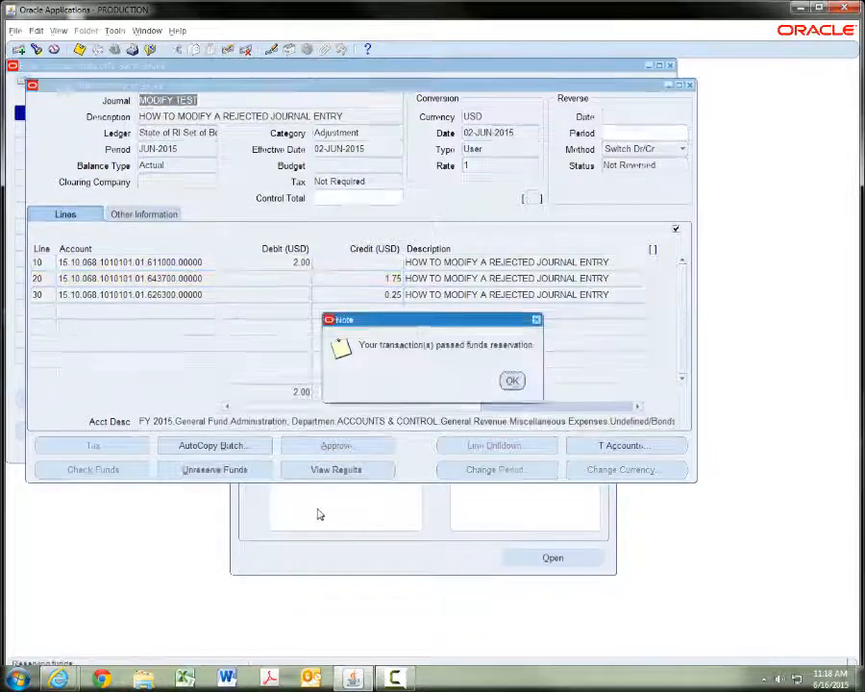
left_click(514, 382)
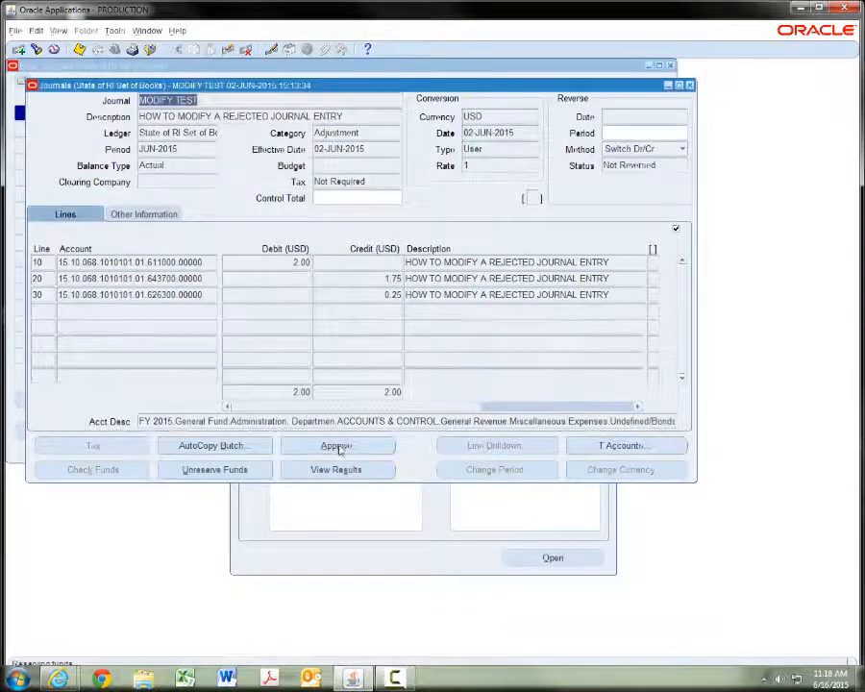
- Submit the MODIFY TEST batch for approval and close the journal entry and journal list windows
left_click(337, 447)
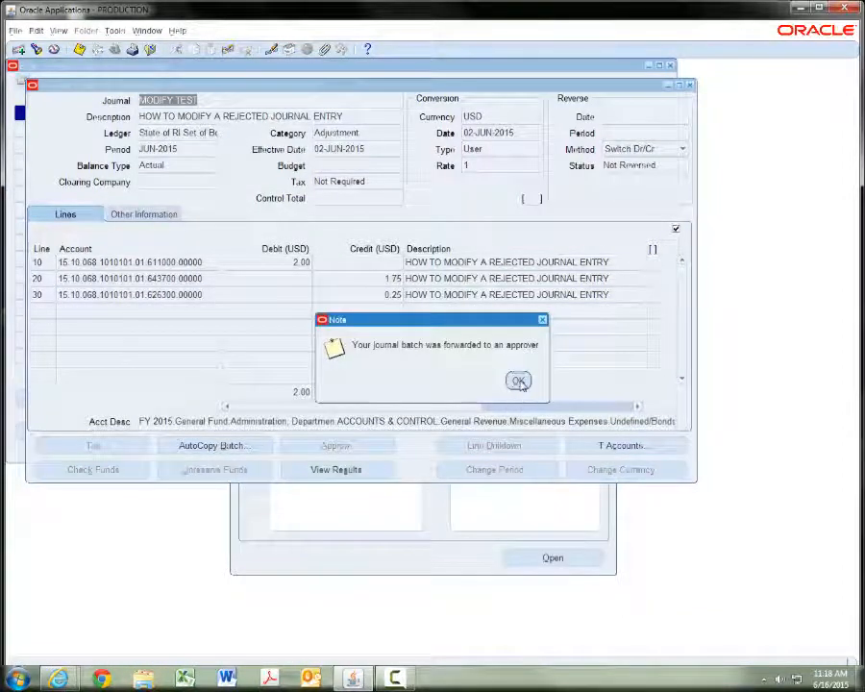
left_click(518, 382)
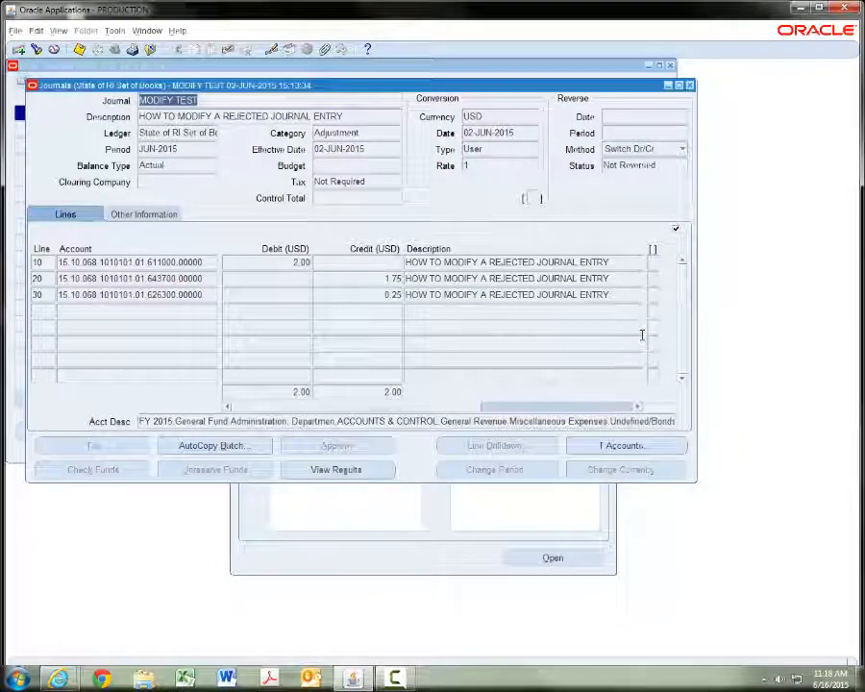
left_click(689, 88)
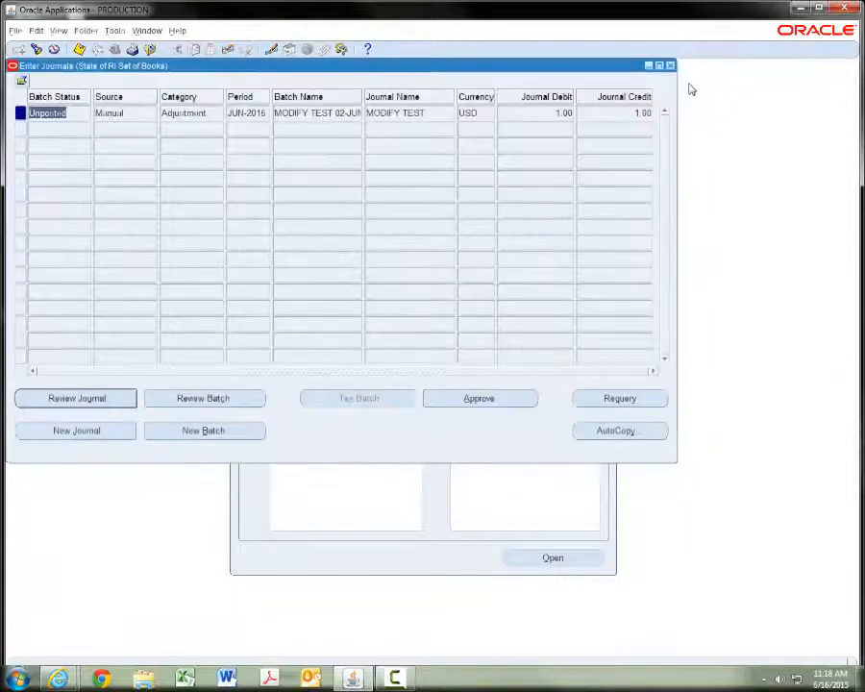
left_click(672, 66)
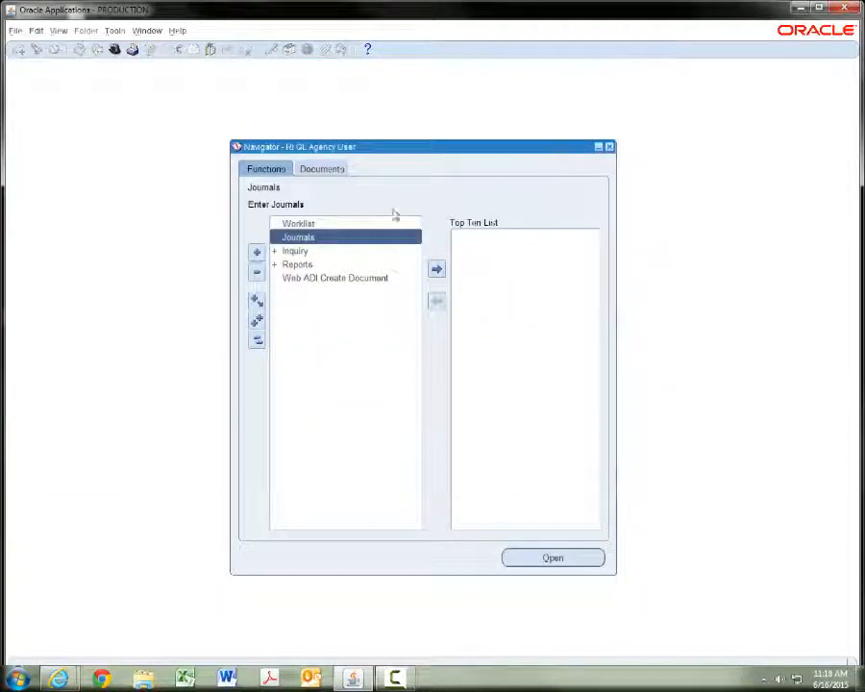
- Open the Journals function and find the journal named CANCEL TEST
double_click(297, 238)
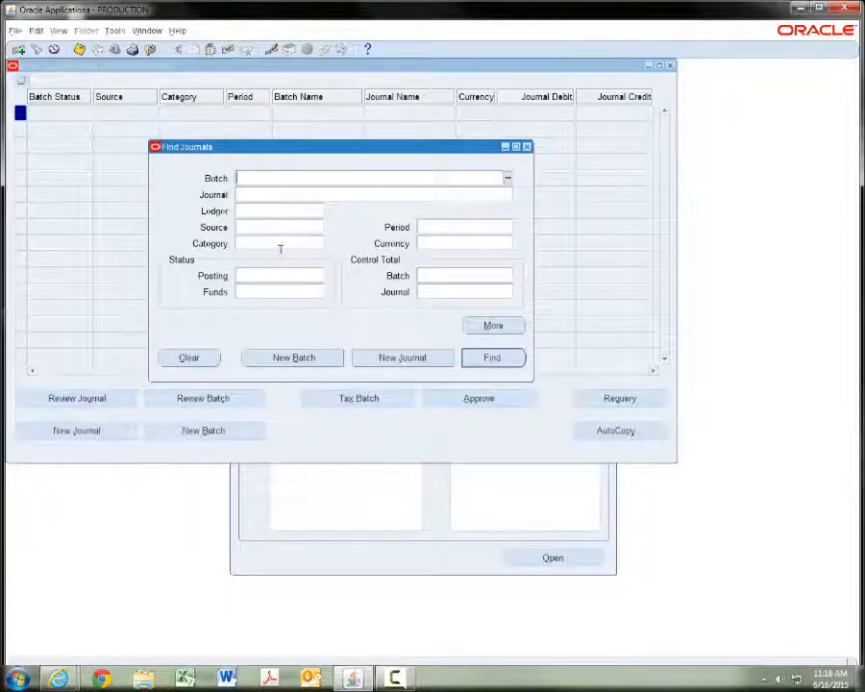
left_click(256, 194)
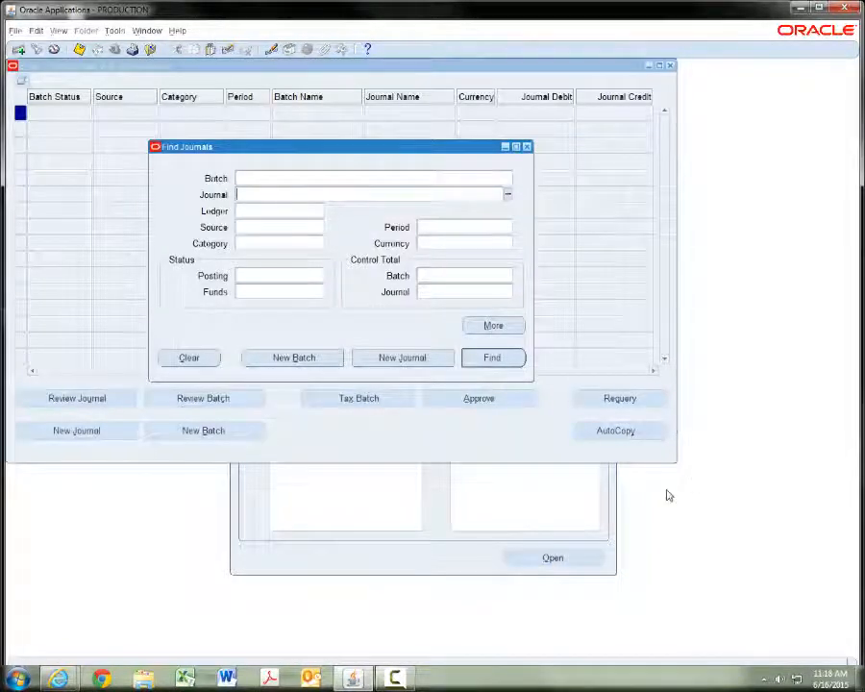
type("CANC")
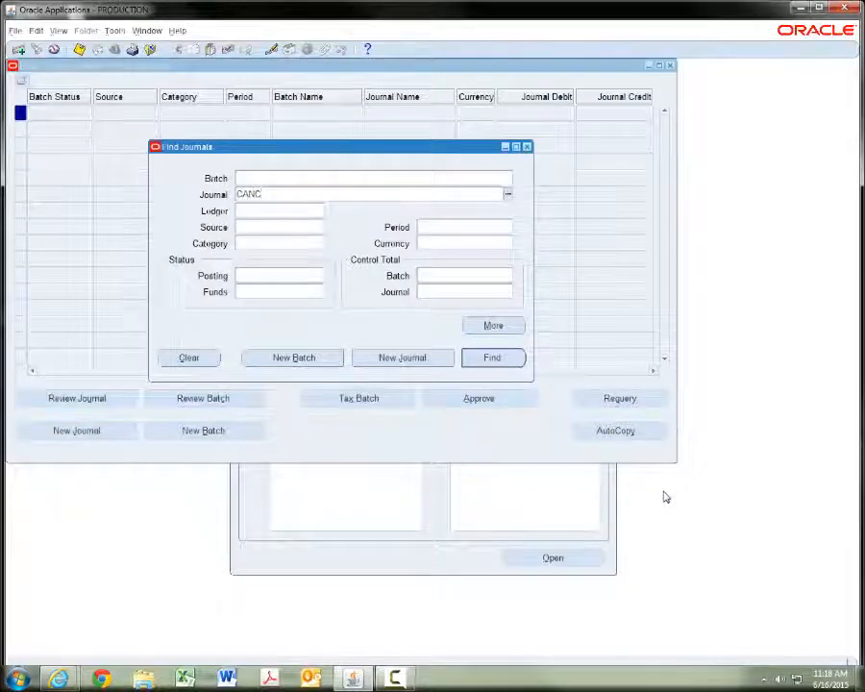
type("EL TEST")
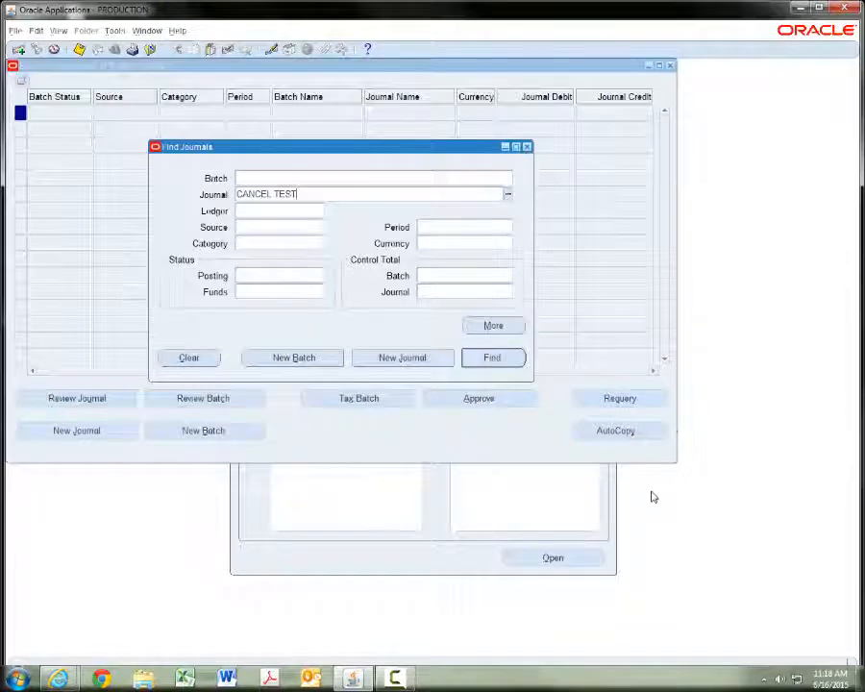
left_click(492, 358)
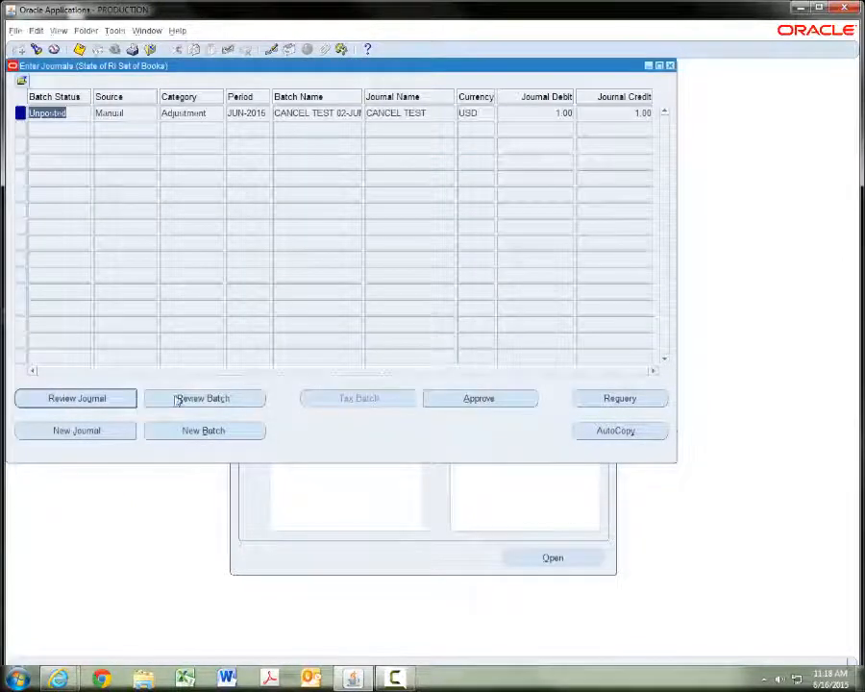
- Open the CANCEL TEST journal for review and unreserve its funds
left_click(80, 399)
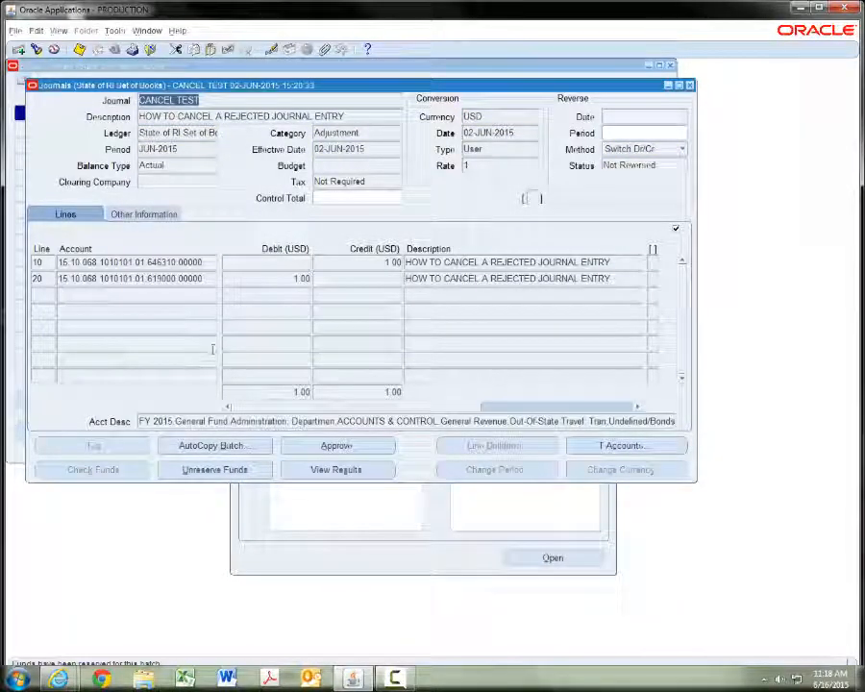
left_click(212, 470)
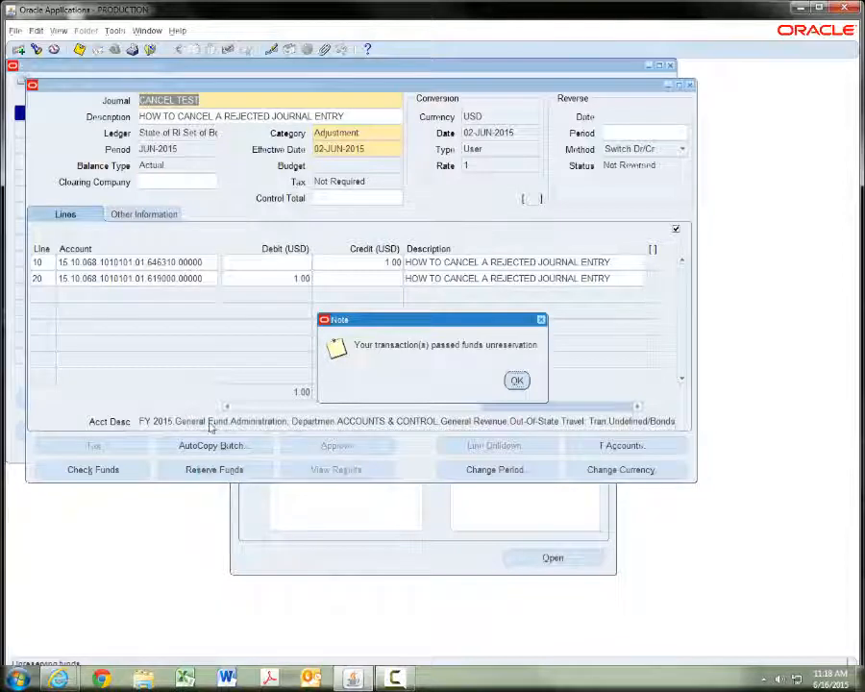
left_click(516, 383)
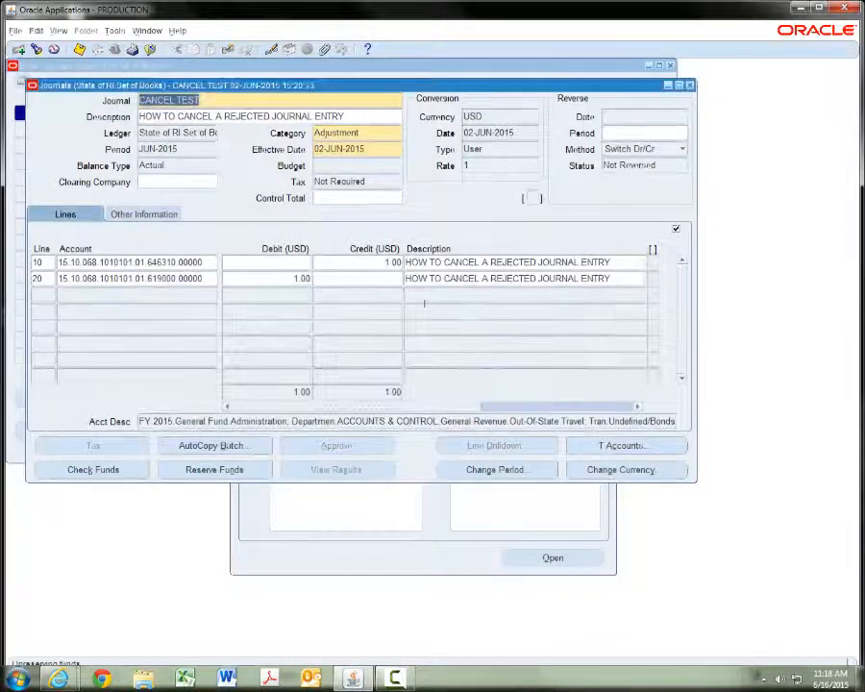
- Change the category of the CANCEL TEST journal to Cancellation
left_click(317, 133)
type("CAN")
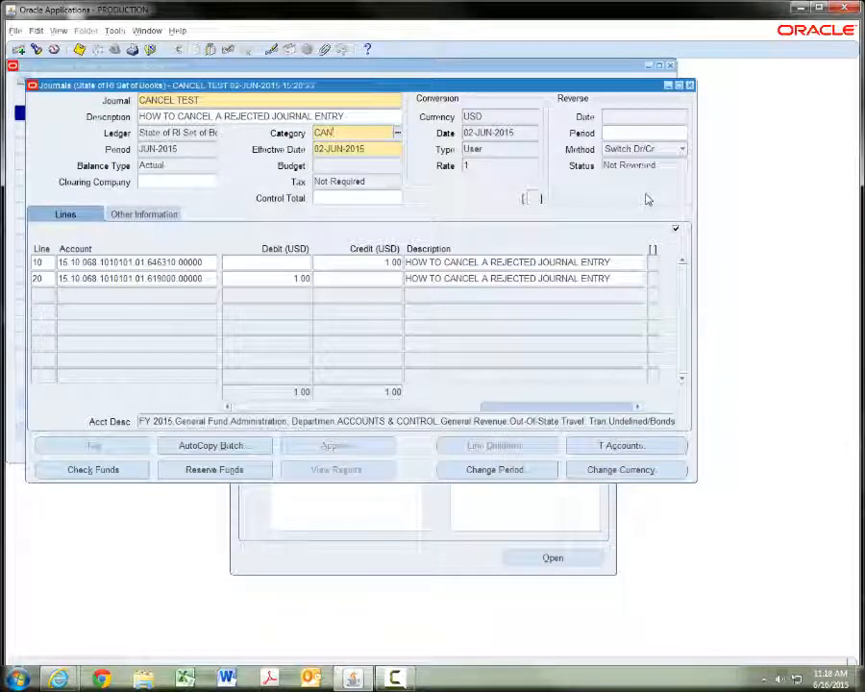
key("Tab")
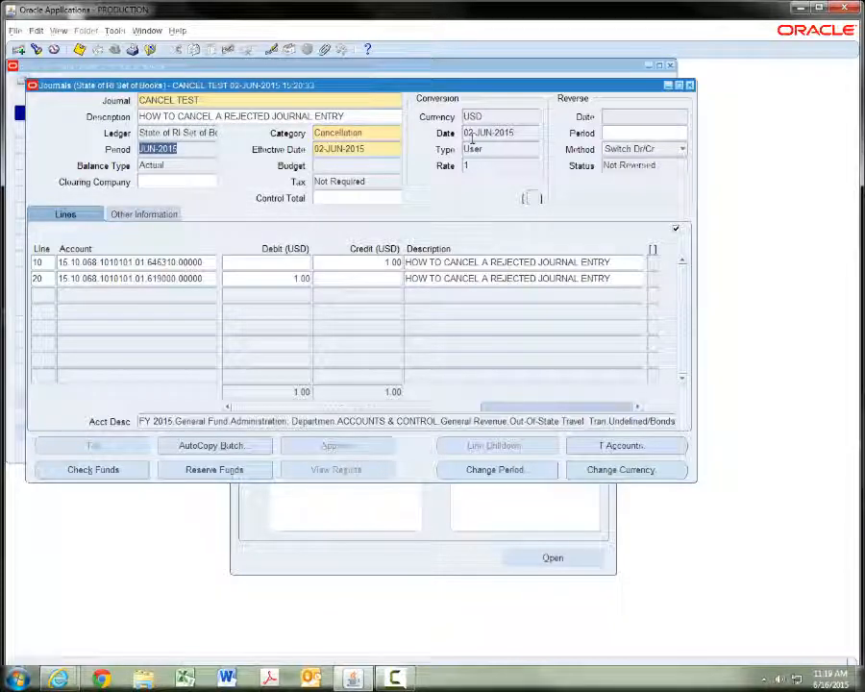
- Set the credit on line 10 and the debit on line 20 to 0.00 and save the journal
left_click(363, 261)
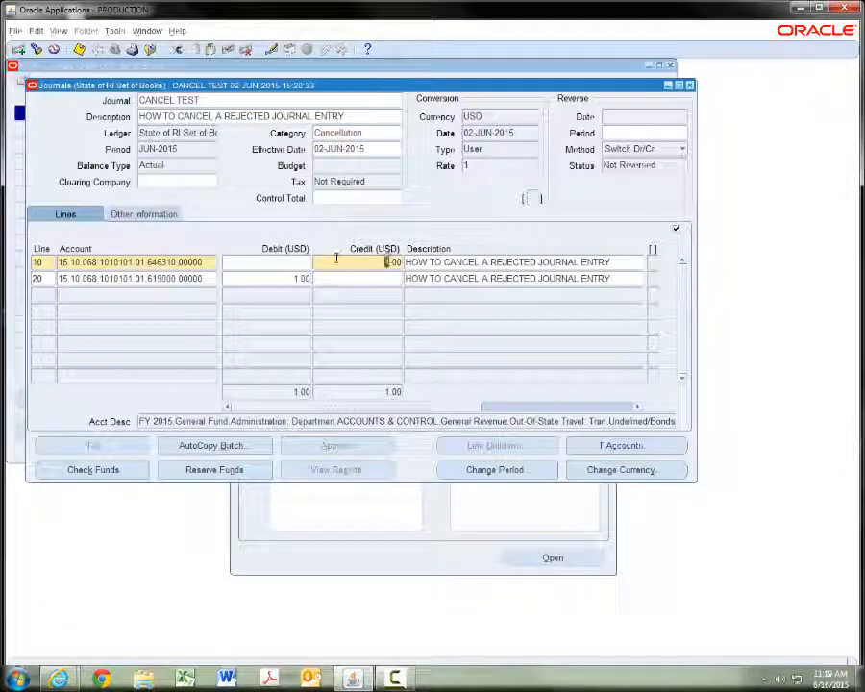
type("0")
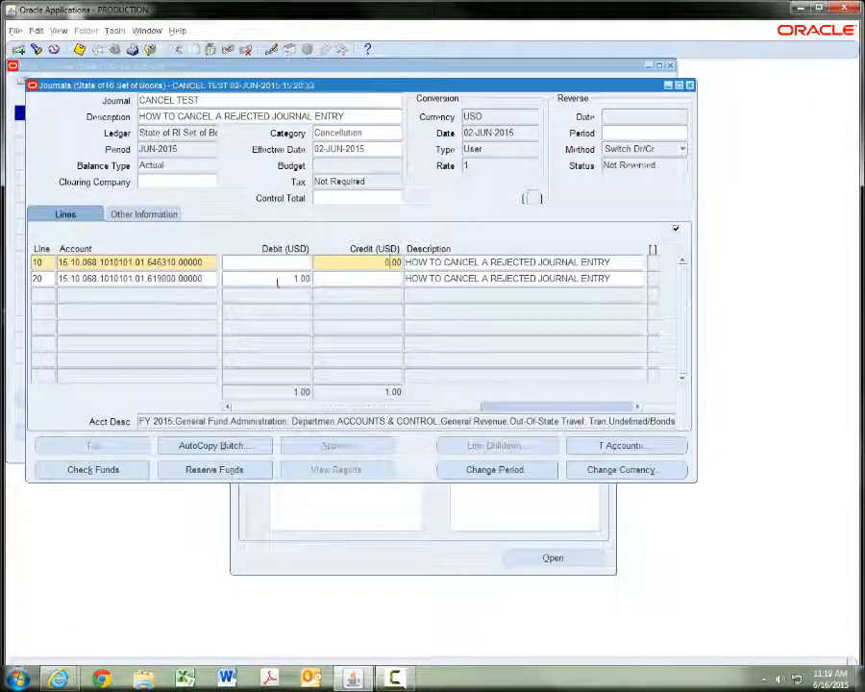
left_click(276, 278)
left_click_drag(298, 278, 234, 289)
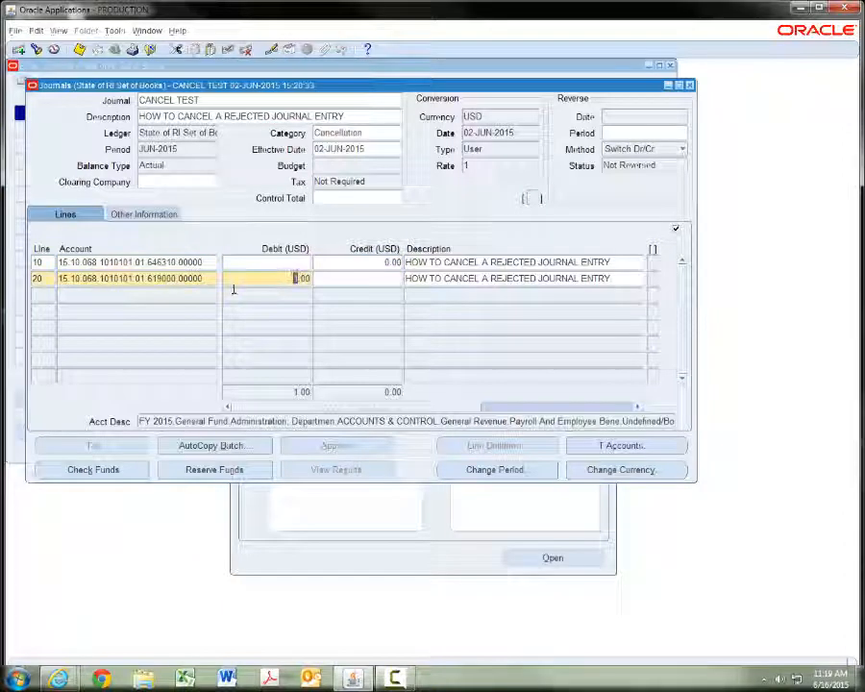
type("0")
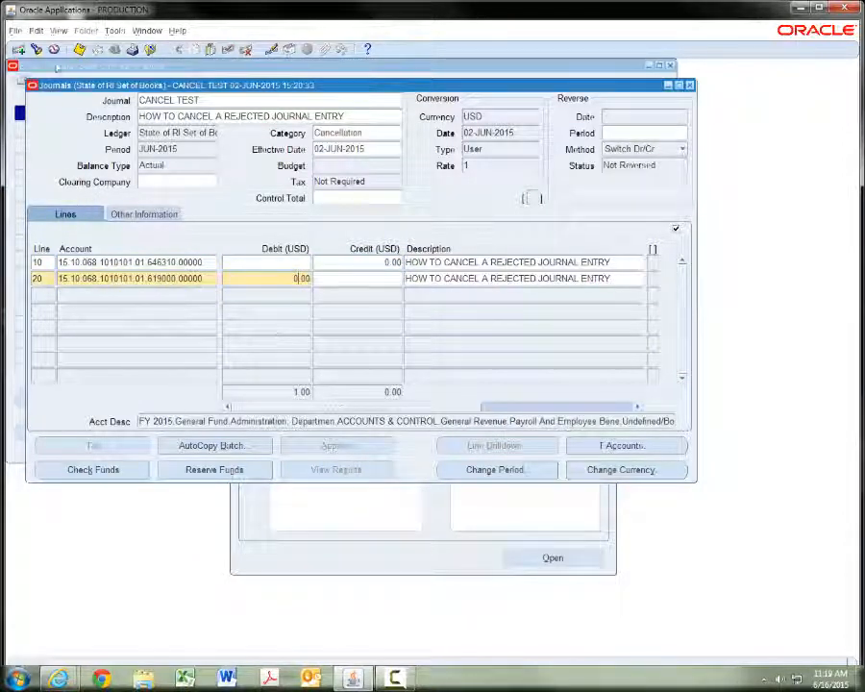
left_click(55, 49)
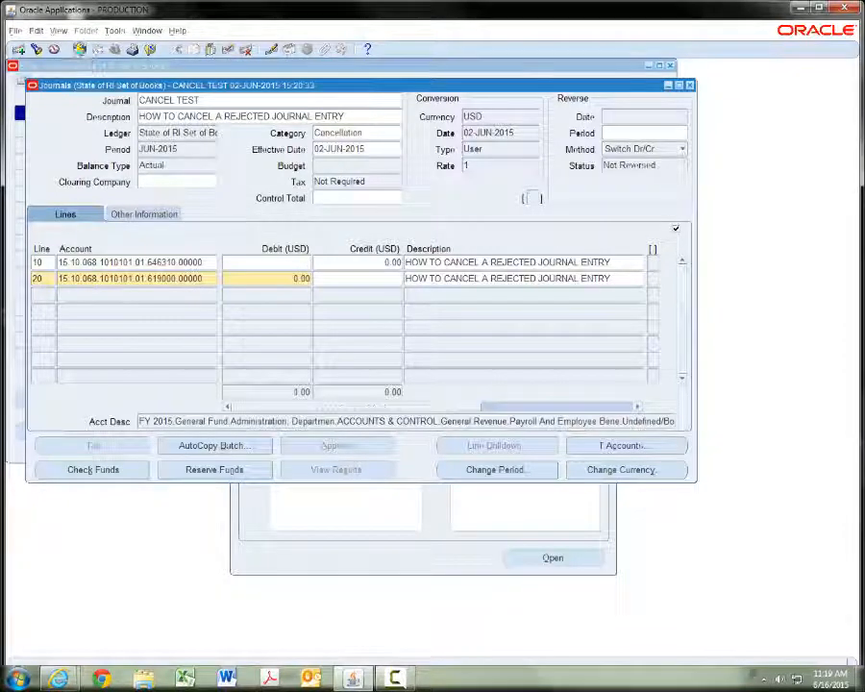